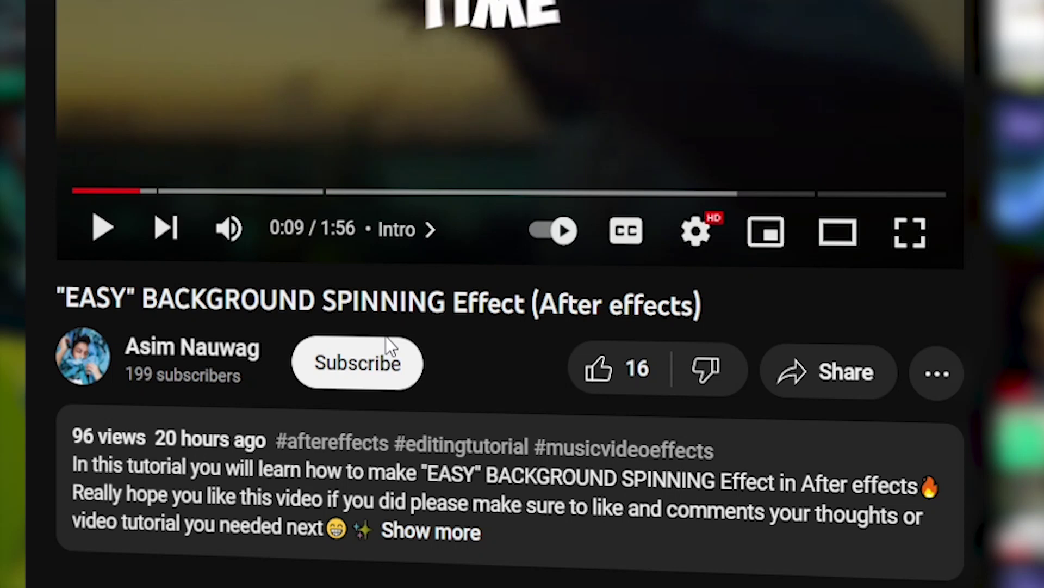
- Subscribe to the channel of the background spinning effect video and choose a notification option for it
left_click(367, 363)
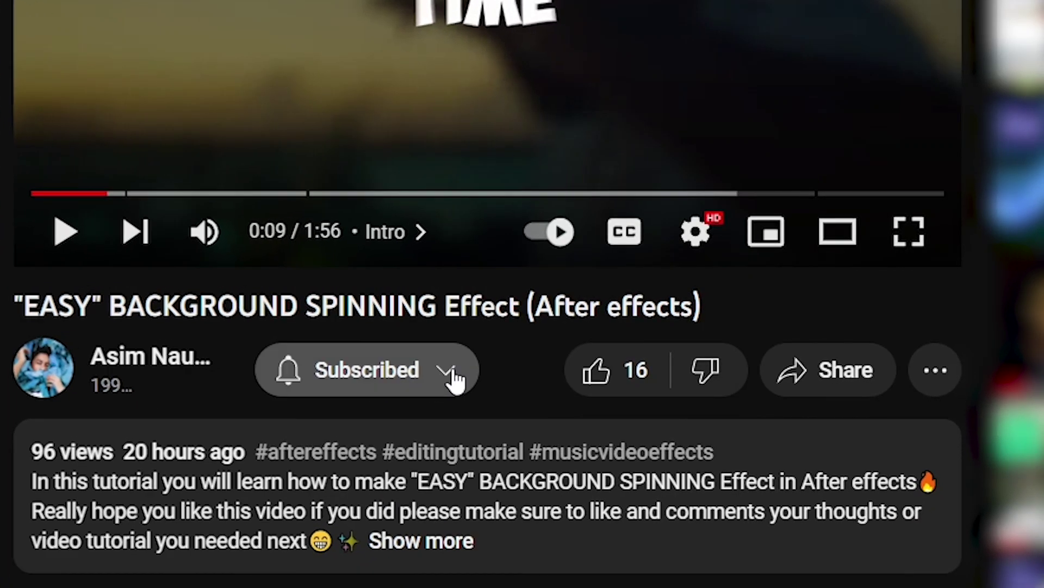
left_click(454, 378)
left_click(427, 448)
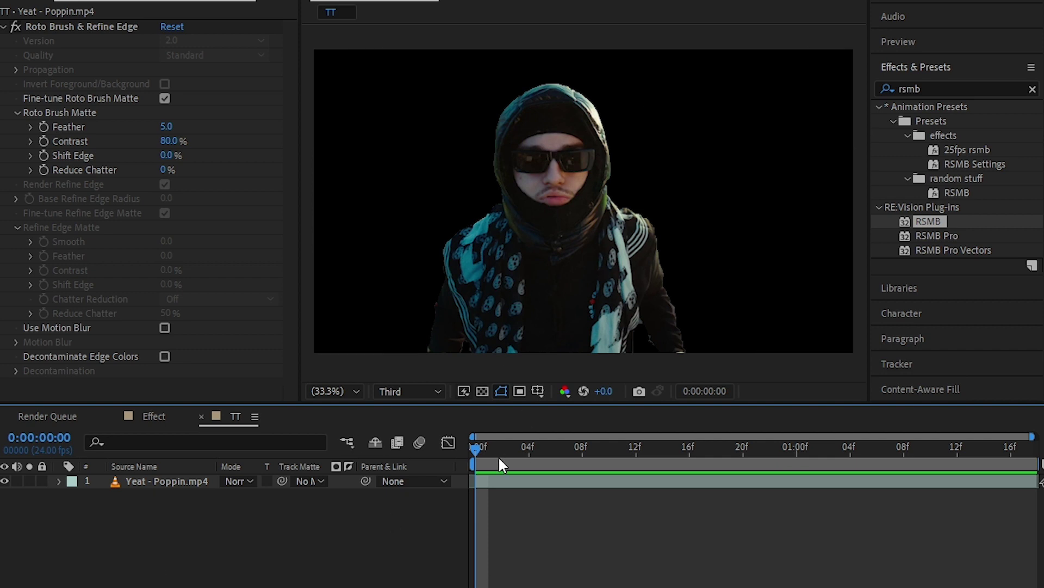
- Soften the Roto Brush matte on the Yeat - Poppin.mp4 layer with Feather at 20.9 and Shift Edge at -20%
left_click_drag(498, 456, 471, 524)
left_click_drag(492, 456, 484, 505)
left_click(515, 483)
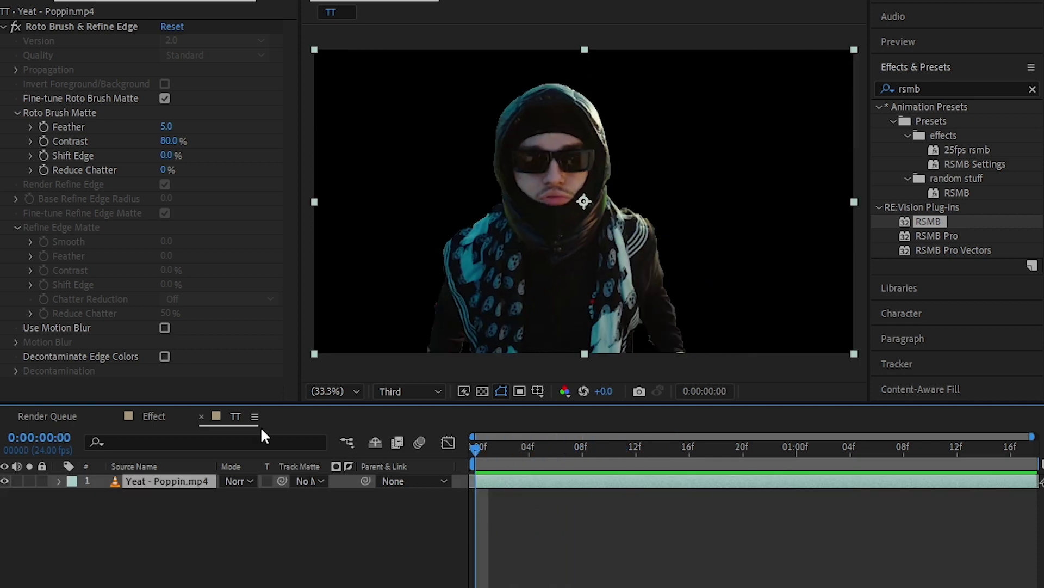
left_click(94, 28)
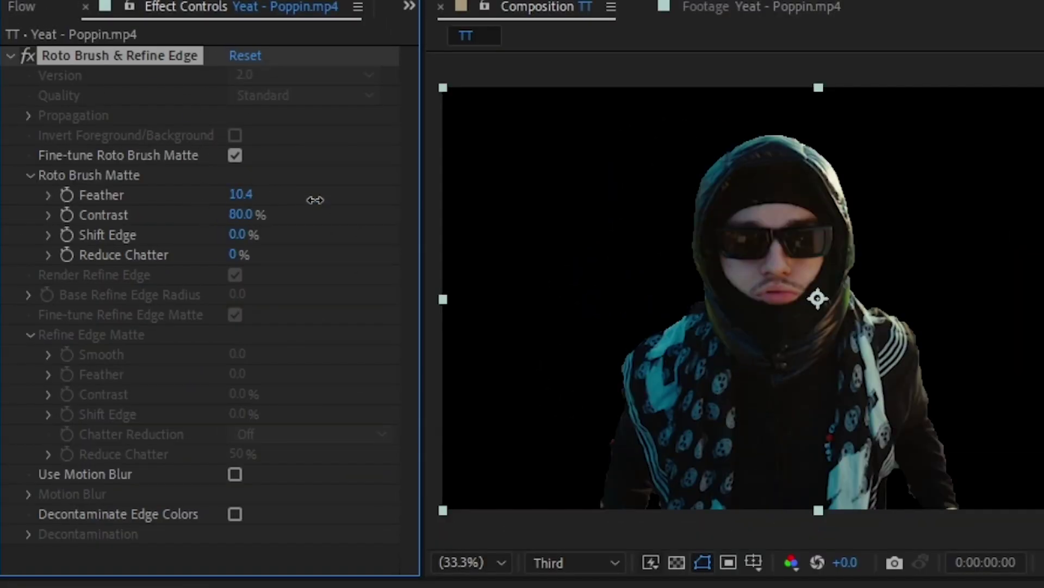
left_click_drag(348, 204, 374, 206)
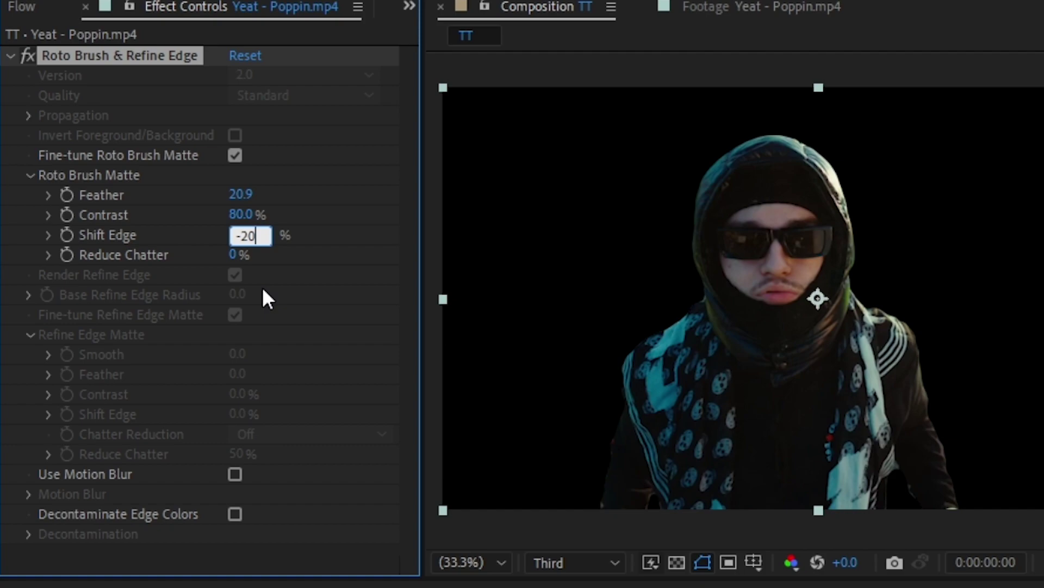
key("Return")
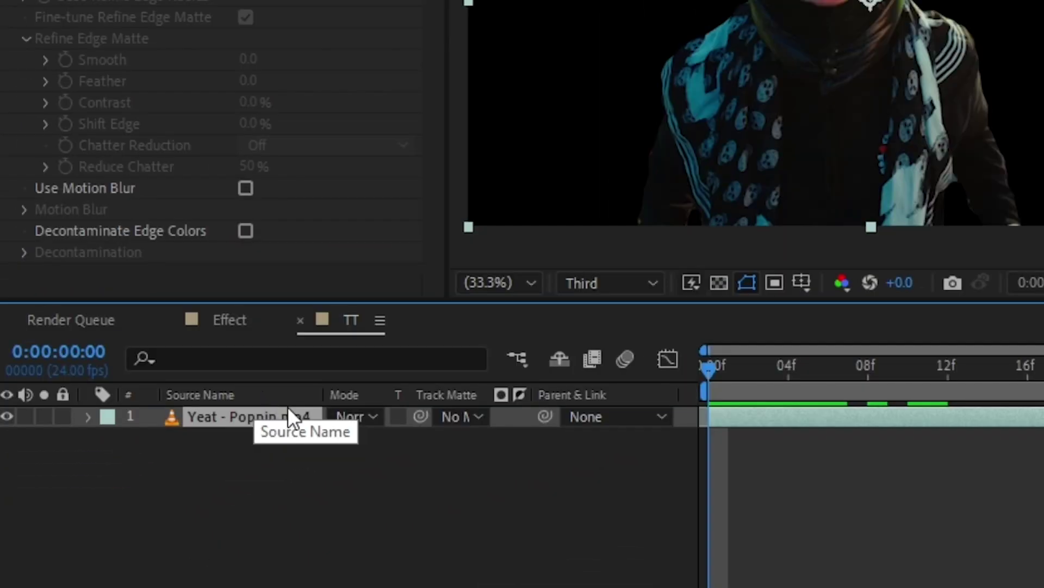
- Duplicate the Yeat - Poppin.mp4 layer and remove the Roto Brush & Refine Edge effect from the lower copy
key("ctrl+d")
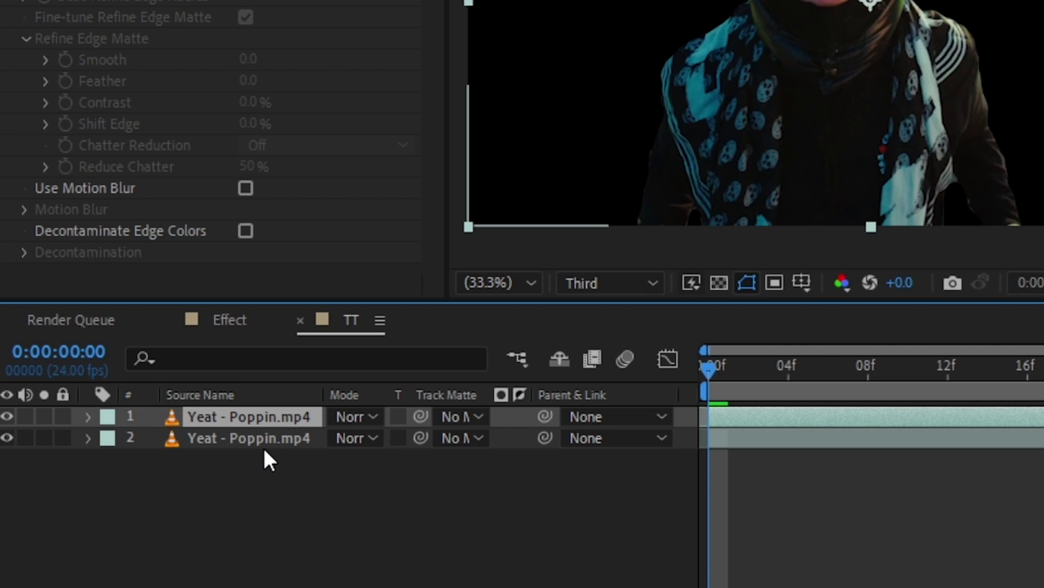
left_click(263, 446)
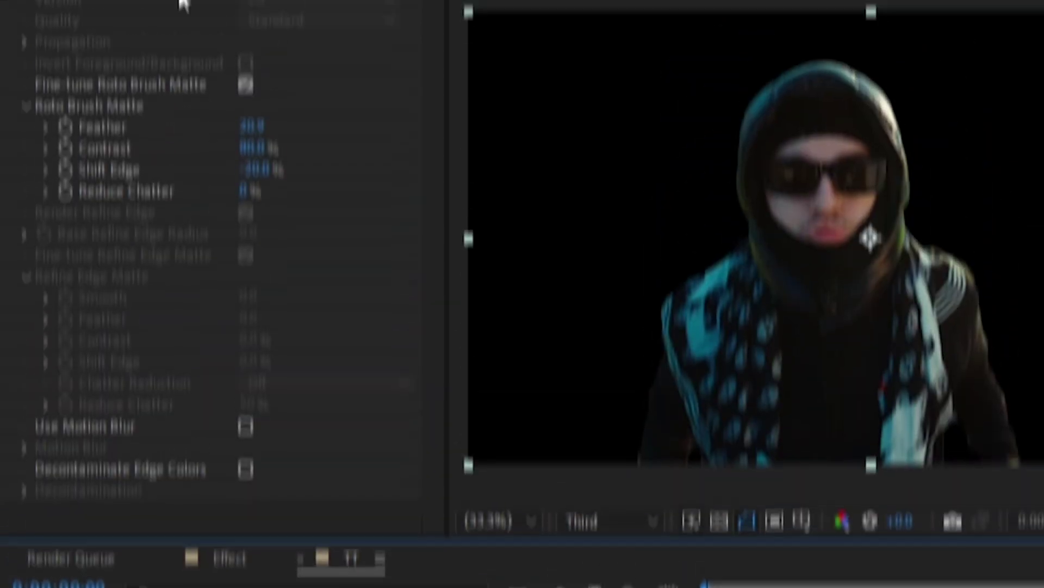
left_click(166, 47)
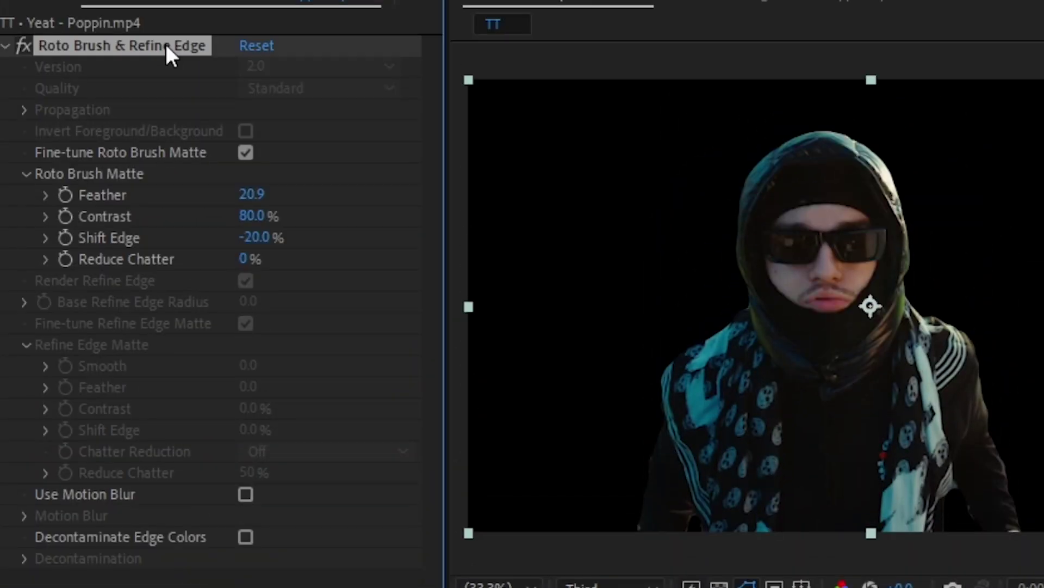
key("Delete")
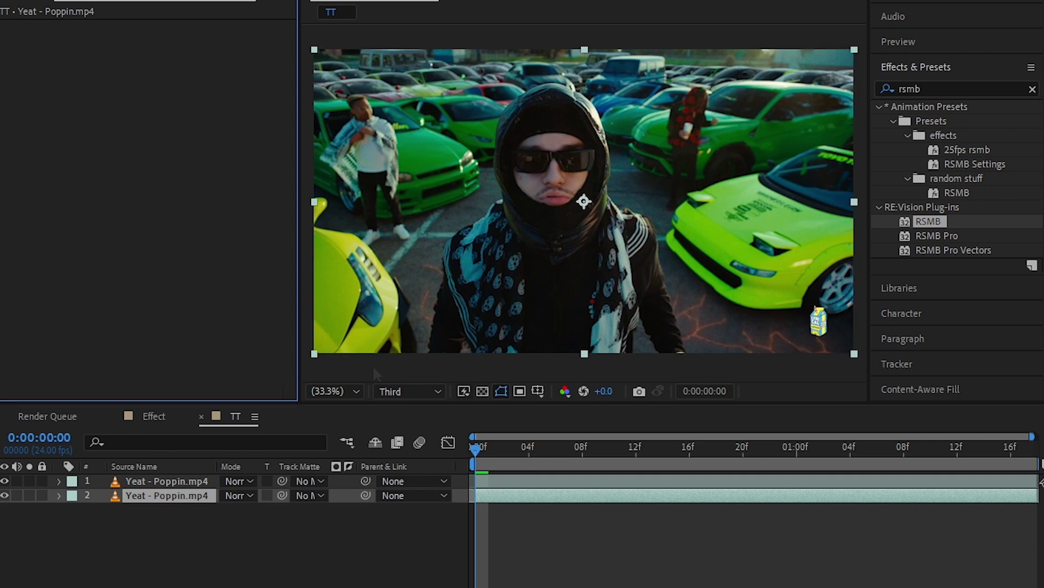
left_click(6, 495)
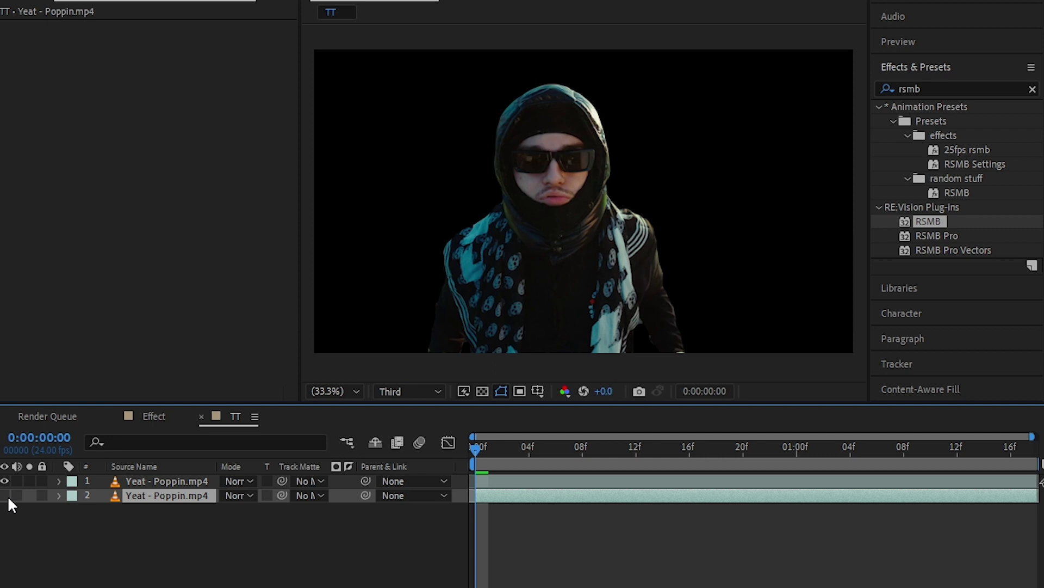
left_click(6, 495)
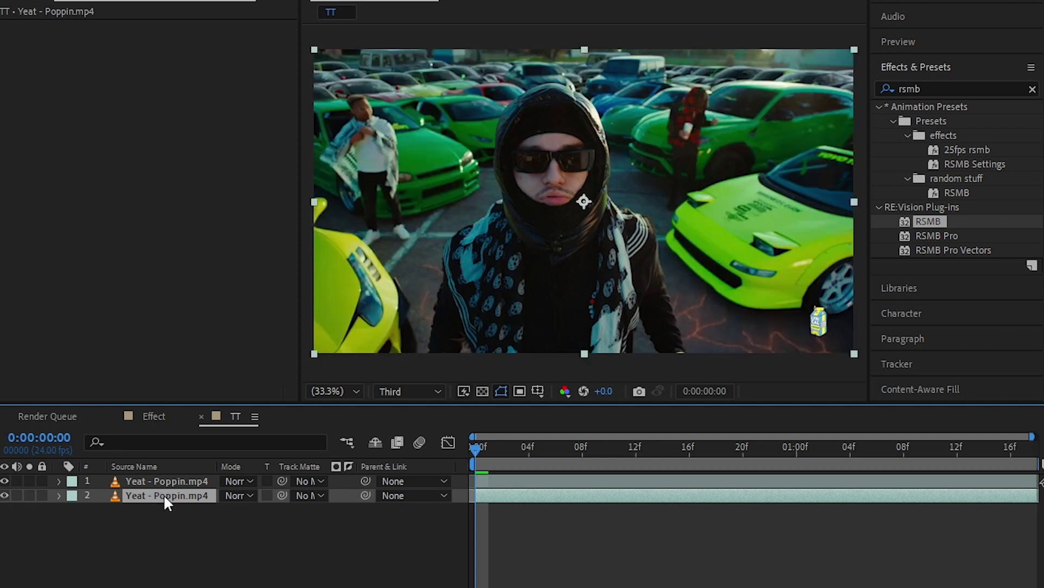
- Rename the lower full-frame layer BG and the upper cut-out layer Roto
key("Return")
type("B")
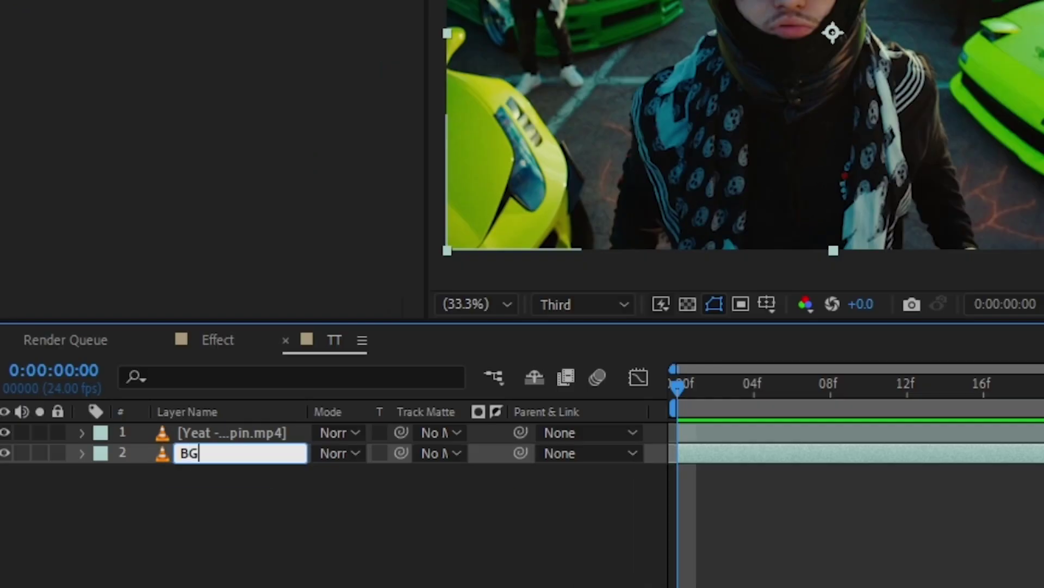
type("G")
left_click(180, 482)
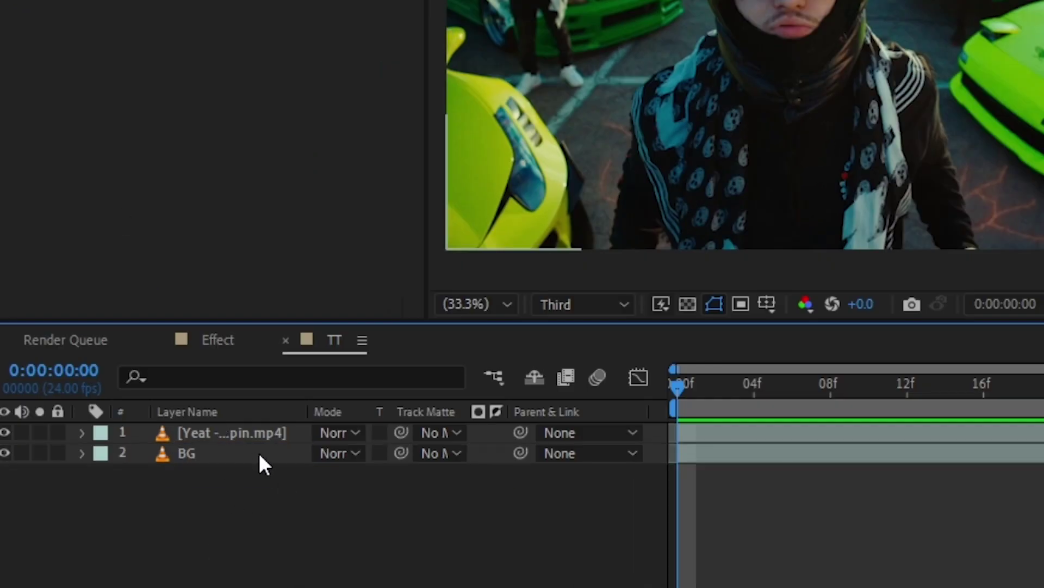
left_click(250, 435)
key("Return")
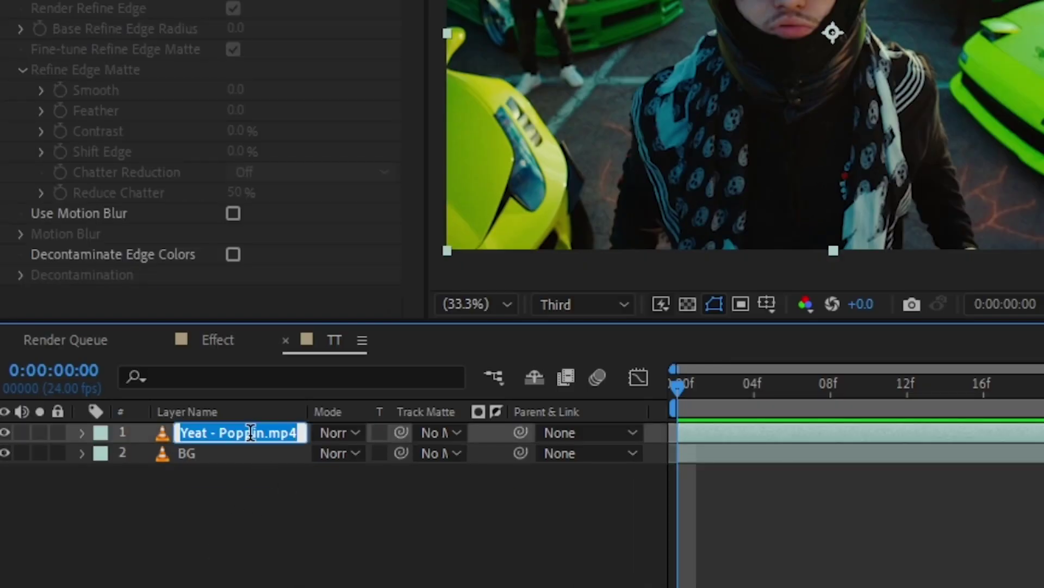
type("Rot")
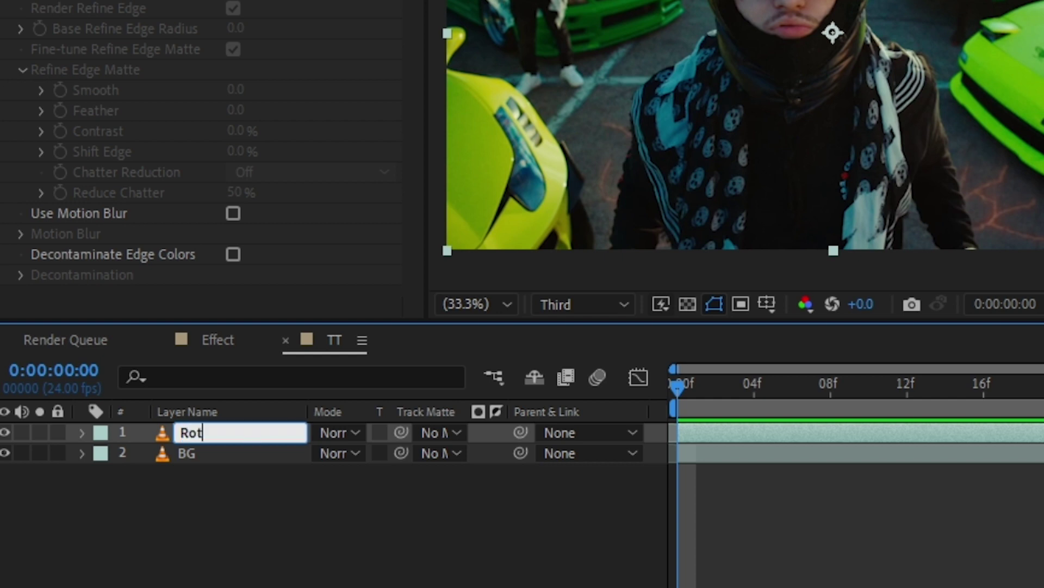
type("o")
key("Return")
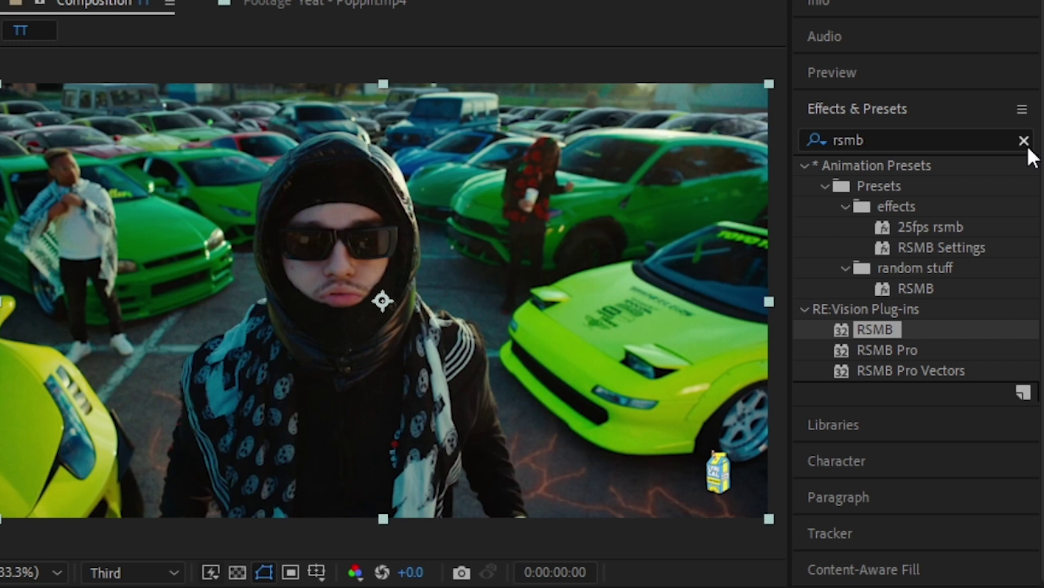
- Find the CC Scale Wipe effect and apply it to the BG 2 layer
left_click(1025, 142)
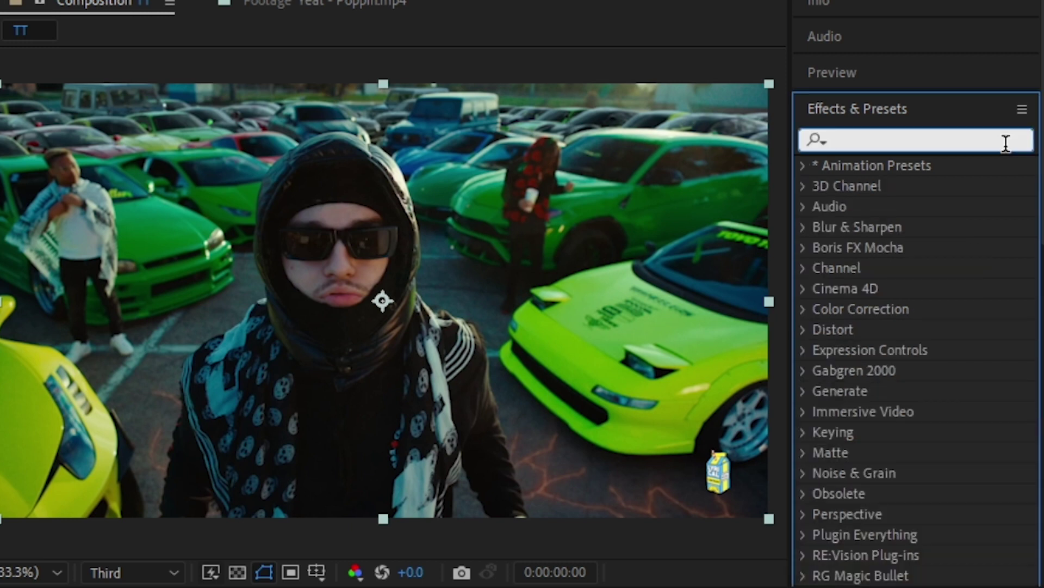
type("cc scale")
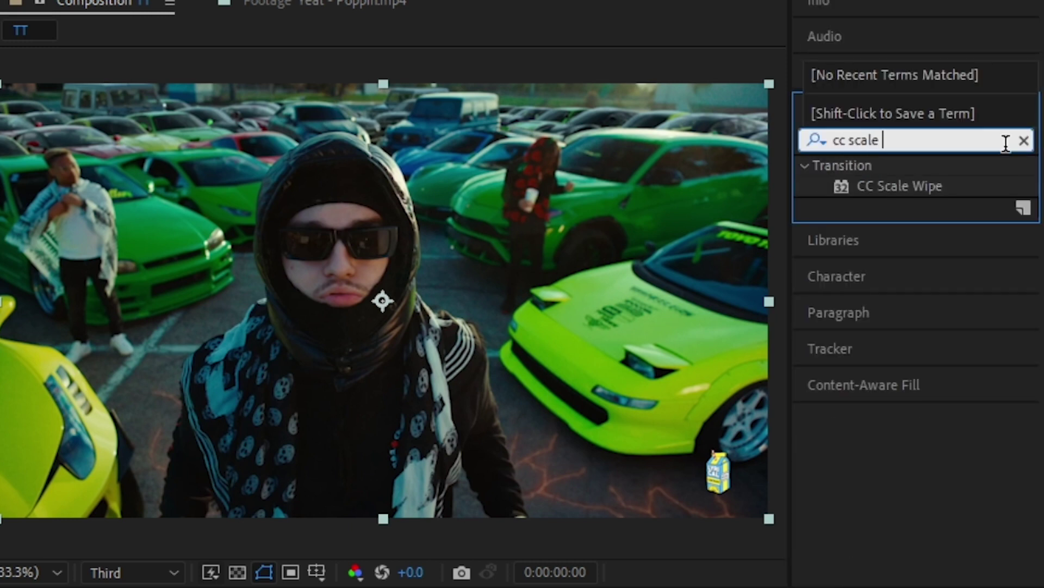
left_click_drag(875, 191, 520, 494)
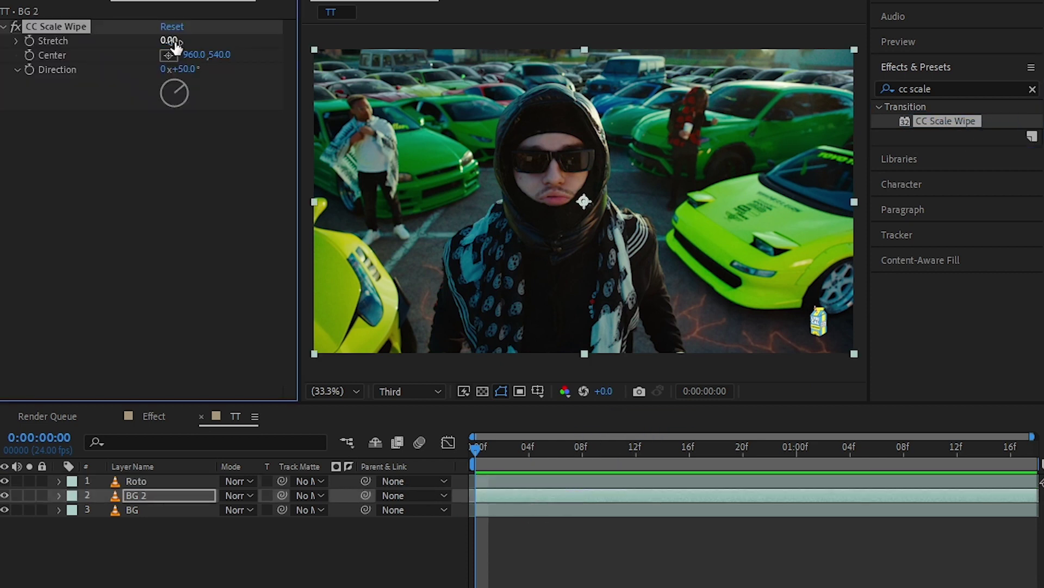
- Set CC Scale Wipe on BG 2 to Direction 180°, Center 960, 462 and Stretch 15
left_click_drag(175, 47, 201, 47)
left_click(188, 70)
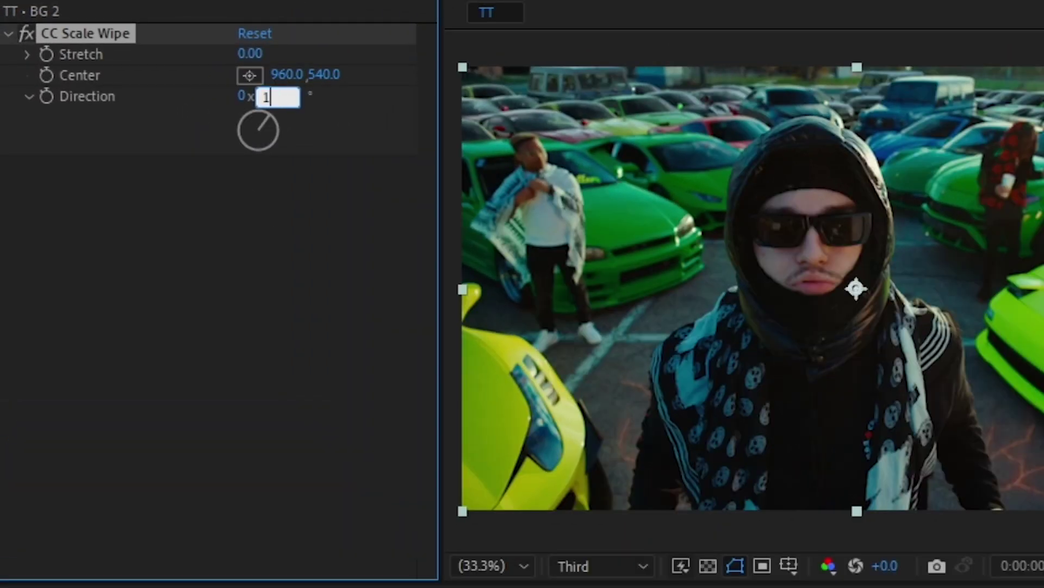
type("180")
key("Return")
left_click_drag(251, 53, 270, 52)
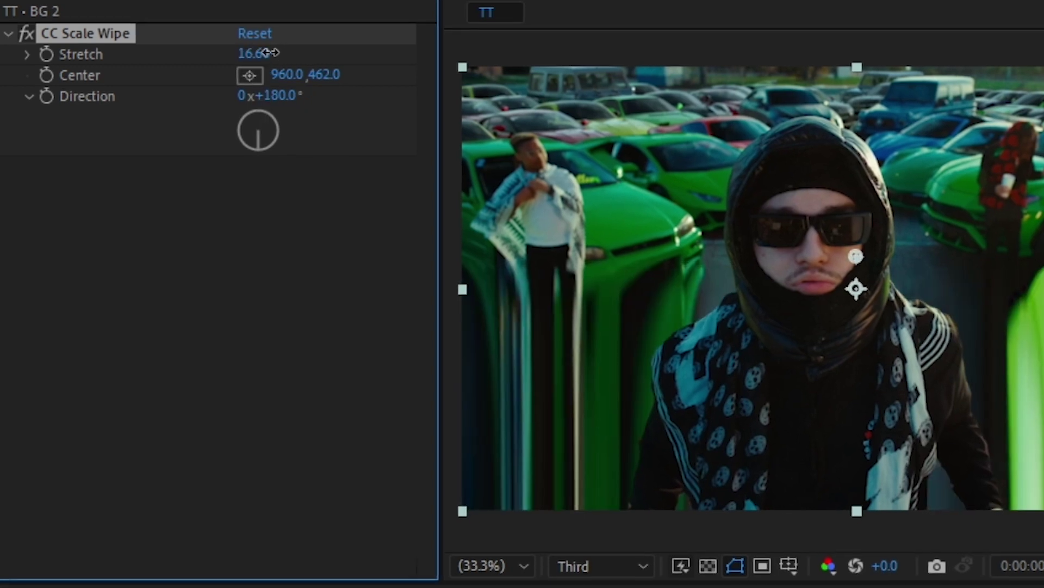
type("15")
key("Return")
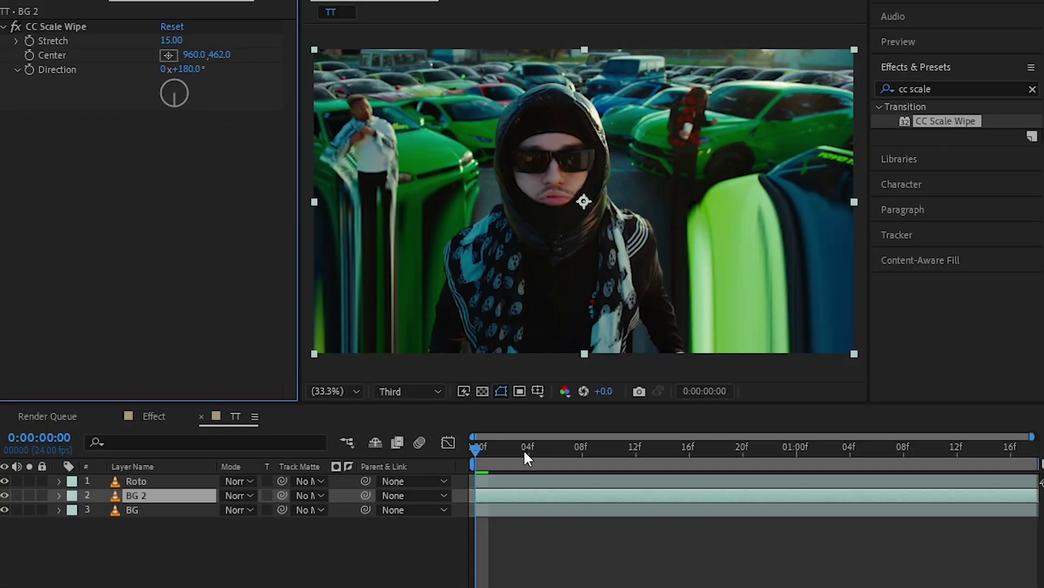
- Animate the CC Scale Wipe Stretch on BG 2 from a keyframe at frame 0 to a value of 0 at frame 17
left_click_drag(521, 452, 416, 477)
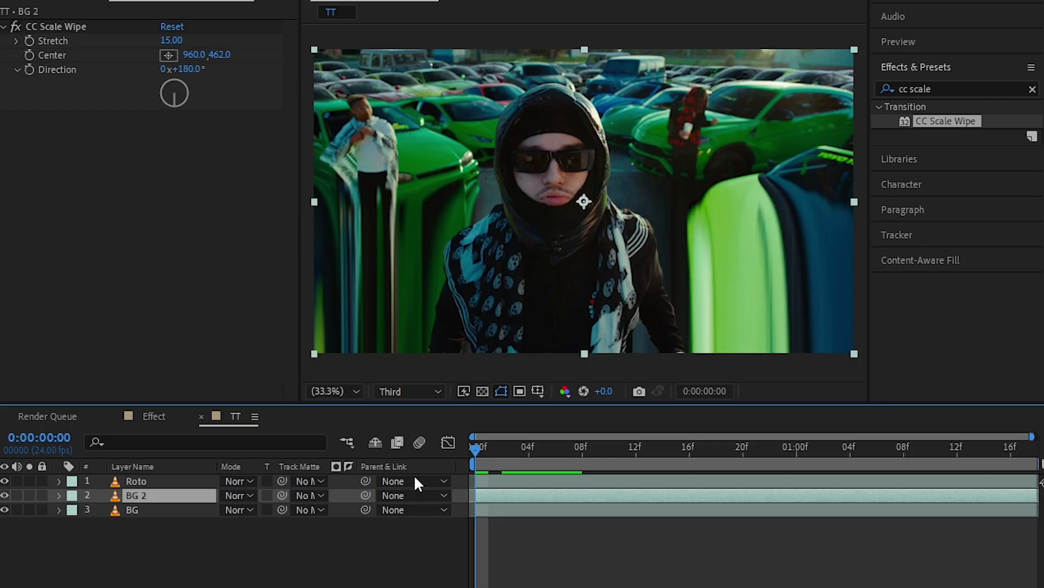
key("e")
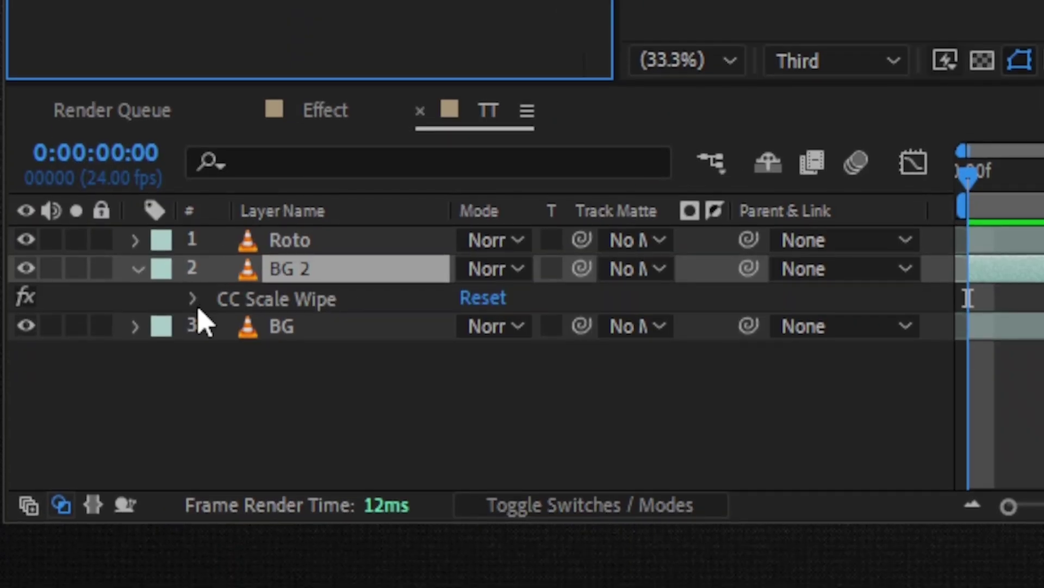
left_click(195, 300)
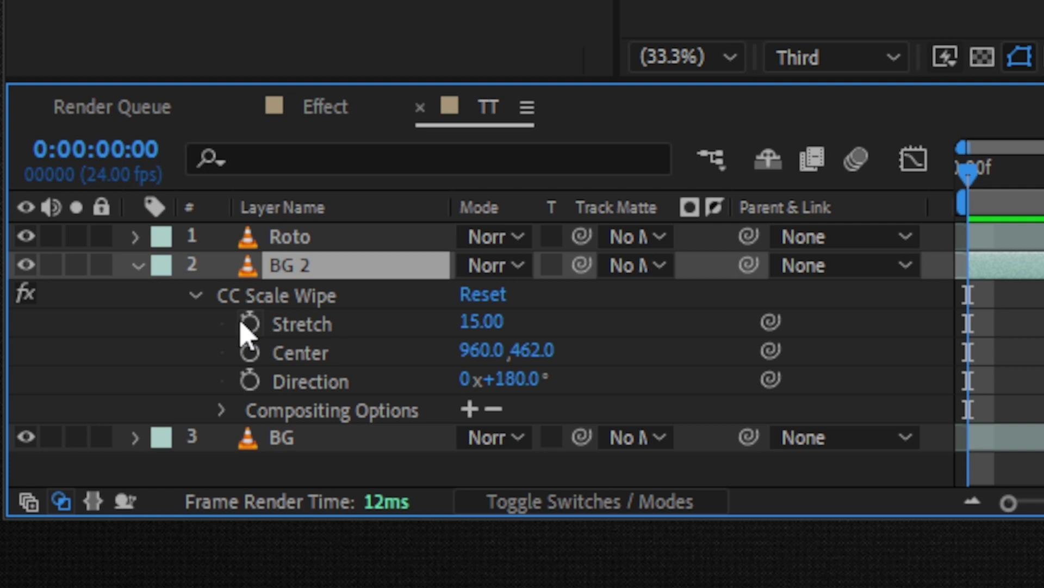
left_click(249, 324)
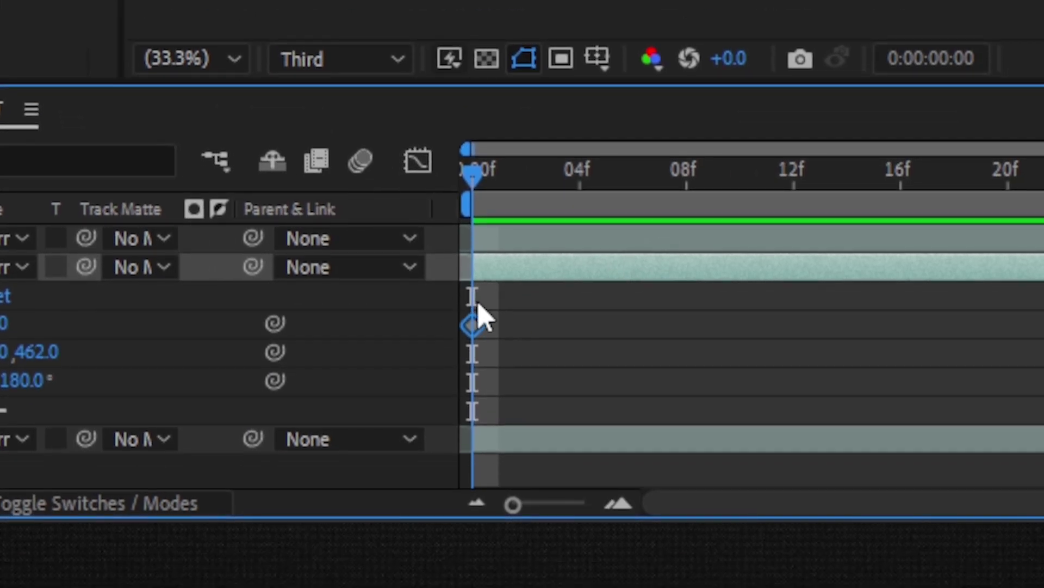
left_click_drag(472, 177, 700, 460)
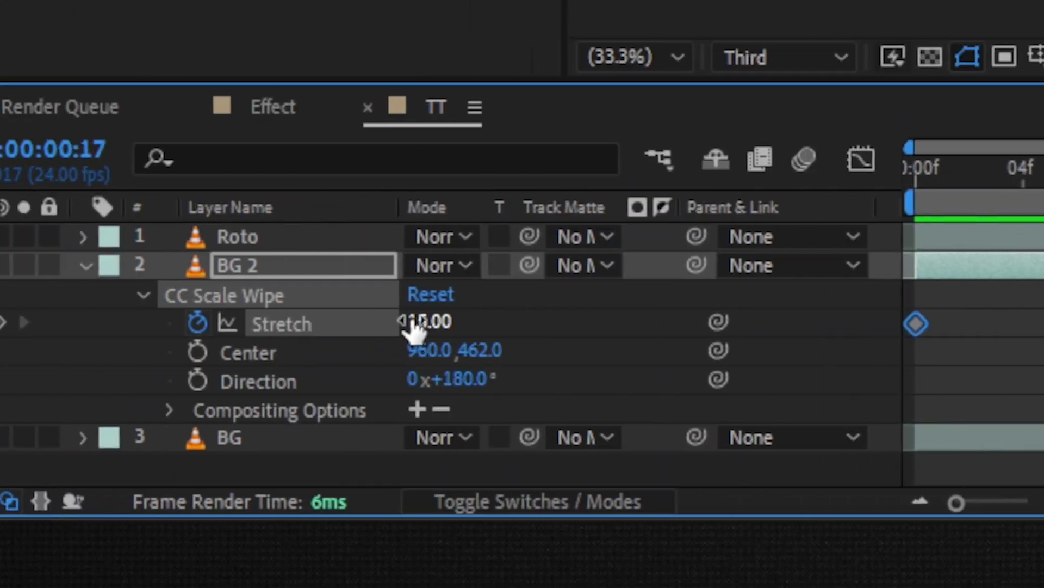
left_click(427, 321)
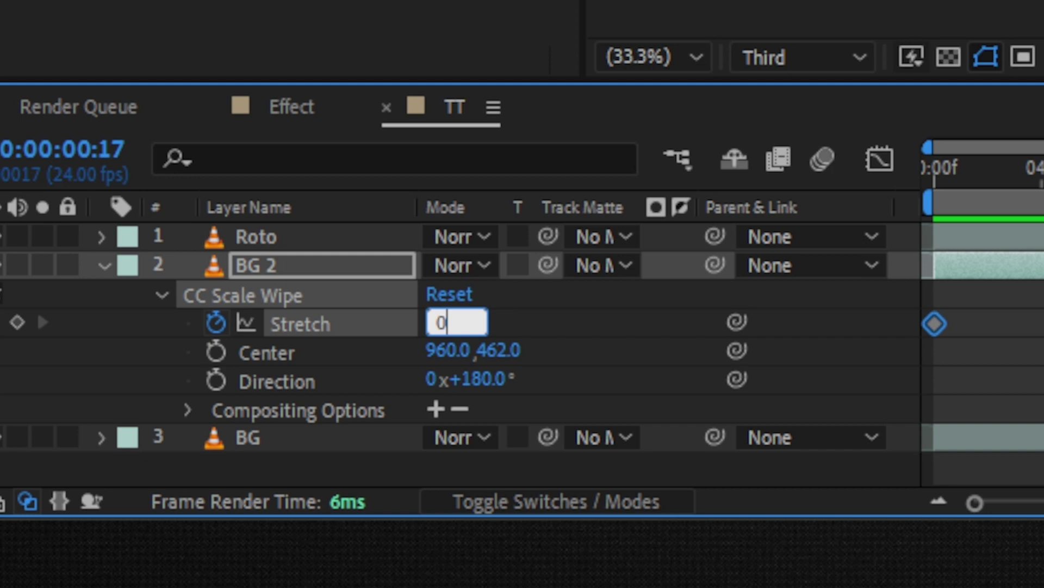
type("0")
key("Return")
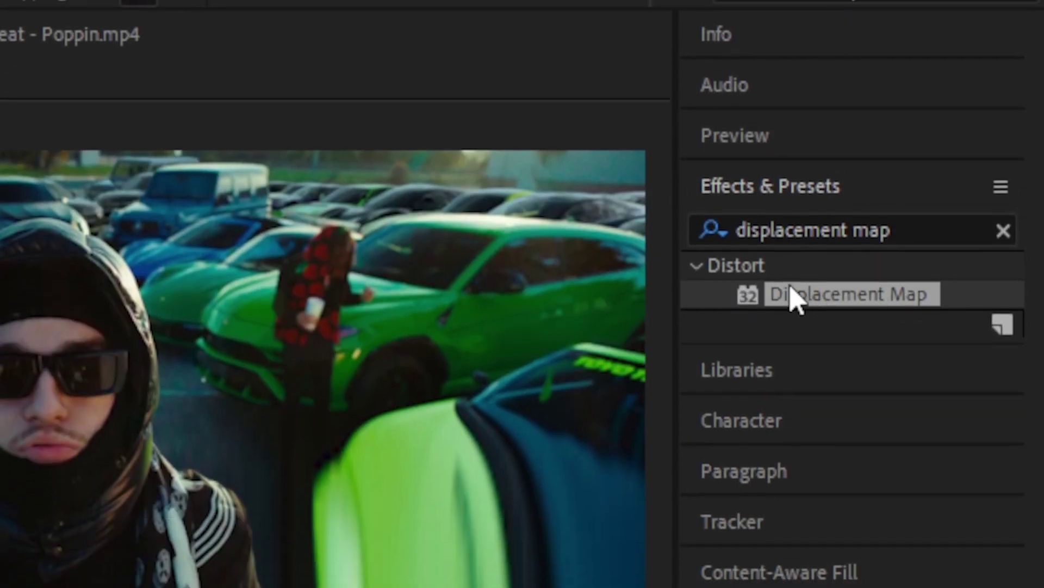
- Apply Displacement Map to BG 2, placed above CC Scale Wipe, with Max Vertical Displacement at 103
left_click_drag(795, 298, 403, 305)
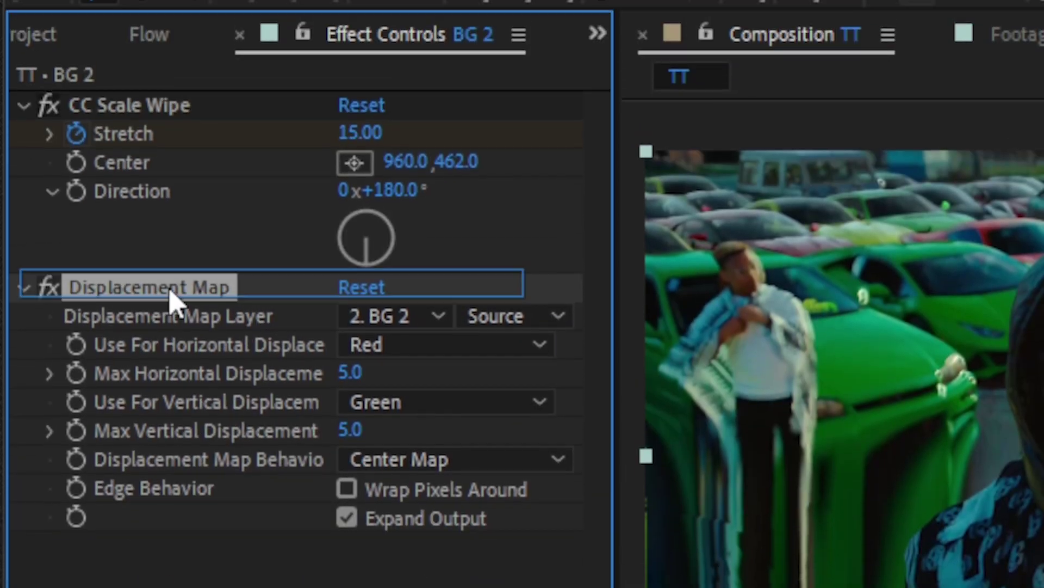
left_click_drag(173, 294, 205, 179)
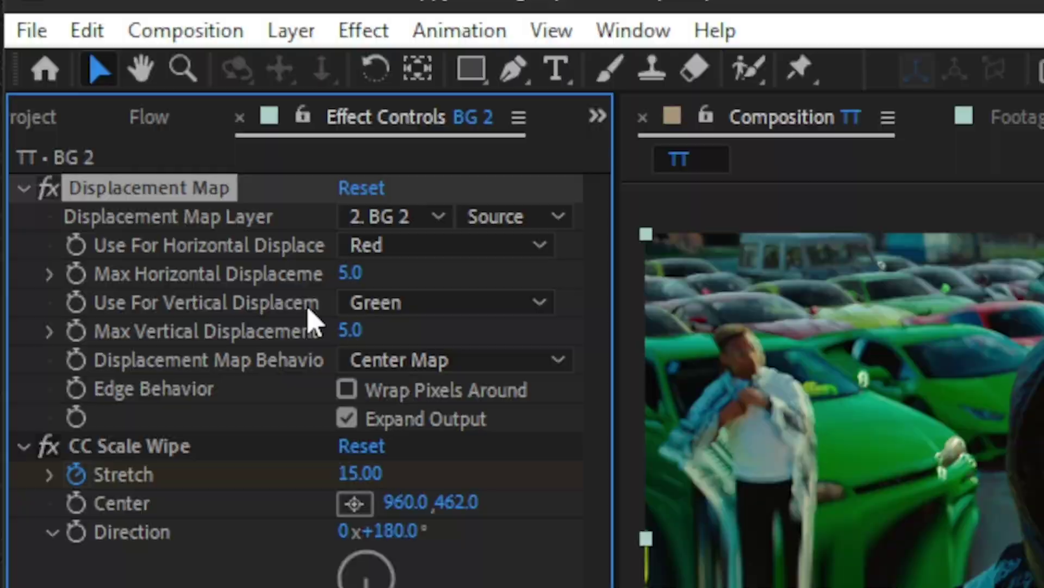
left_click_drag(350, 330, 514, 331)
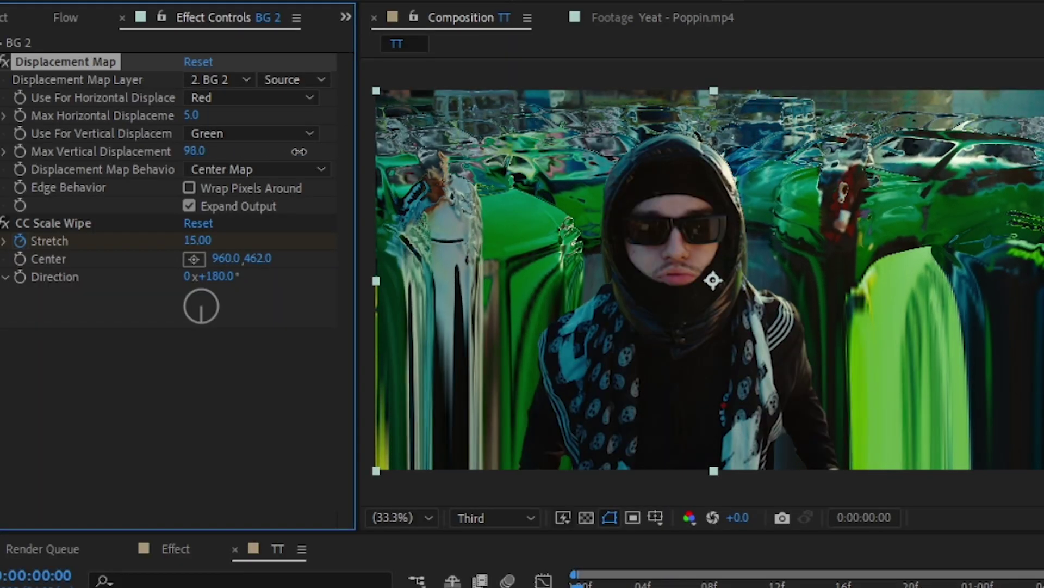
mouse_move(299, 151)
left_mouse_down()
mouse_move(315, 152)
mouse_move(307, 158)
left_mouse_up()
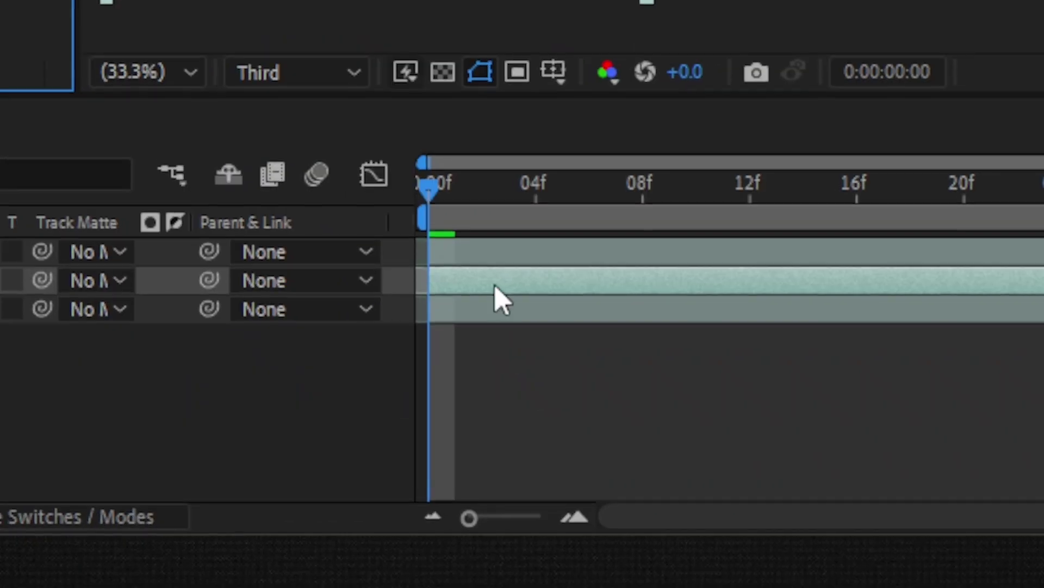
- Add a Max Vertical Displacement keyframe with a value of 0 at frame 17 on BG 2
key("u")
left_click_drag(430, 187, 888, 199)
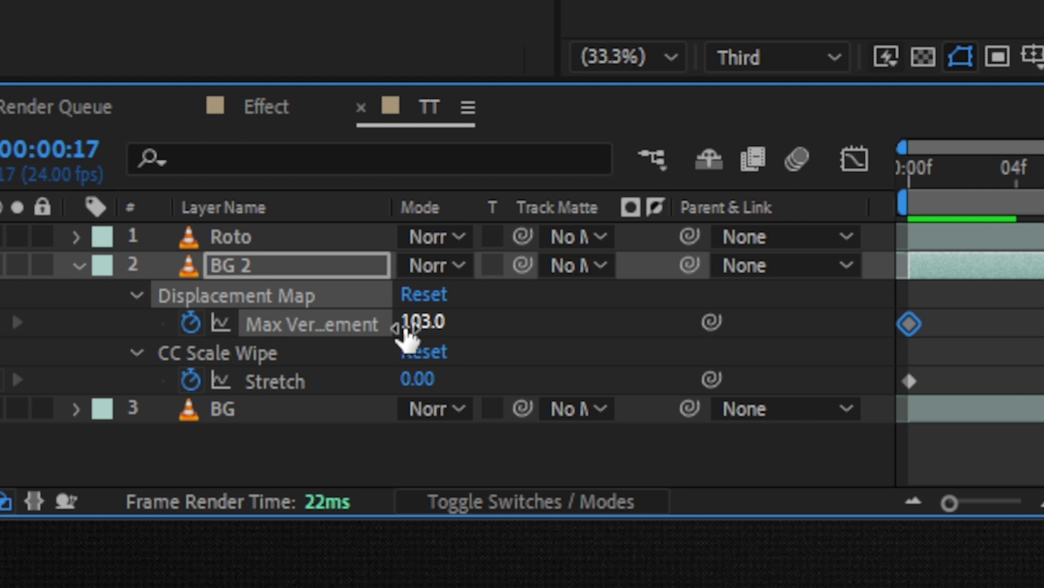
left_click(422, 325)
type("0")
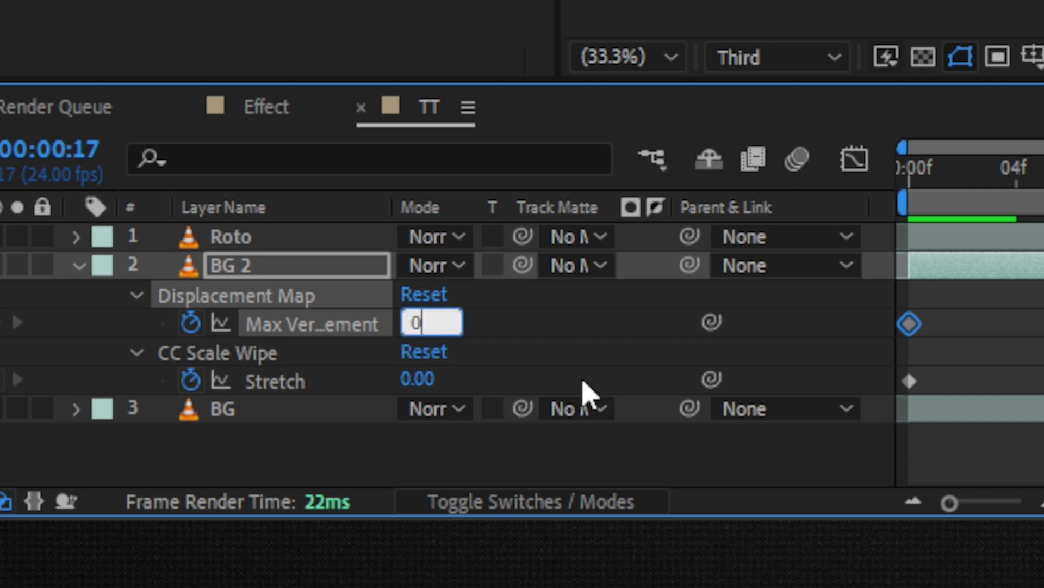
left_click(607, 324)
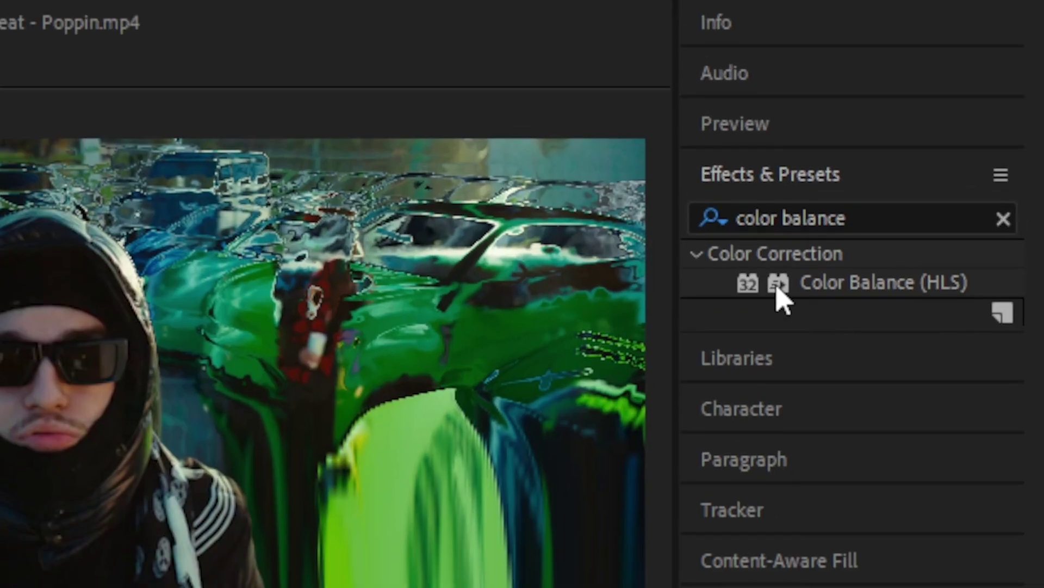
- Apply Color Balance (HLS) to BG 2 and set its Hue to 256° at frame 0
left_click_drag(921, 121, 985, 136)
left_click_drag(906, 303, 405, 289)
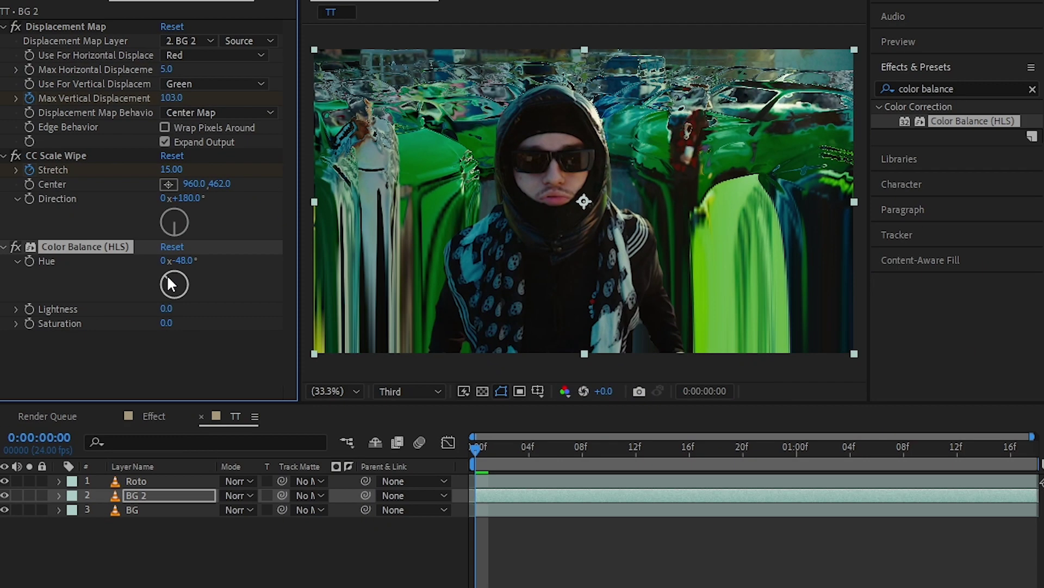
left_click_drag(171, 285, 44, 280)
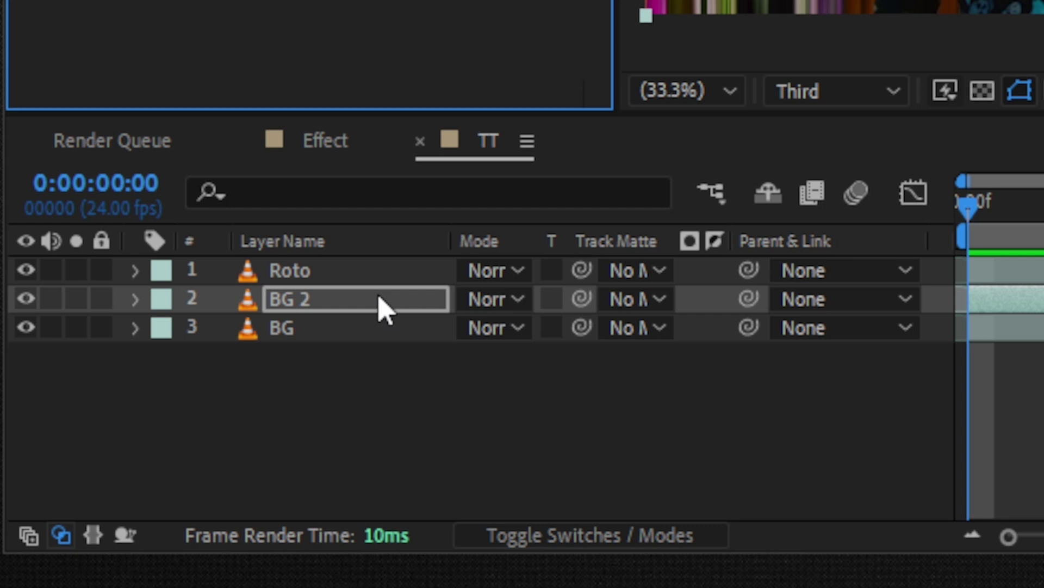
- Animate the Color Balance (HLS) Hue on BG 2 to 0° at frame 17, in line with the other end keyframes
key("u")
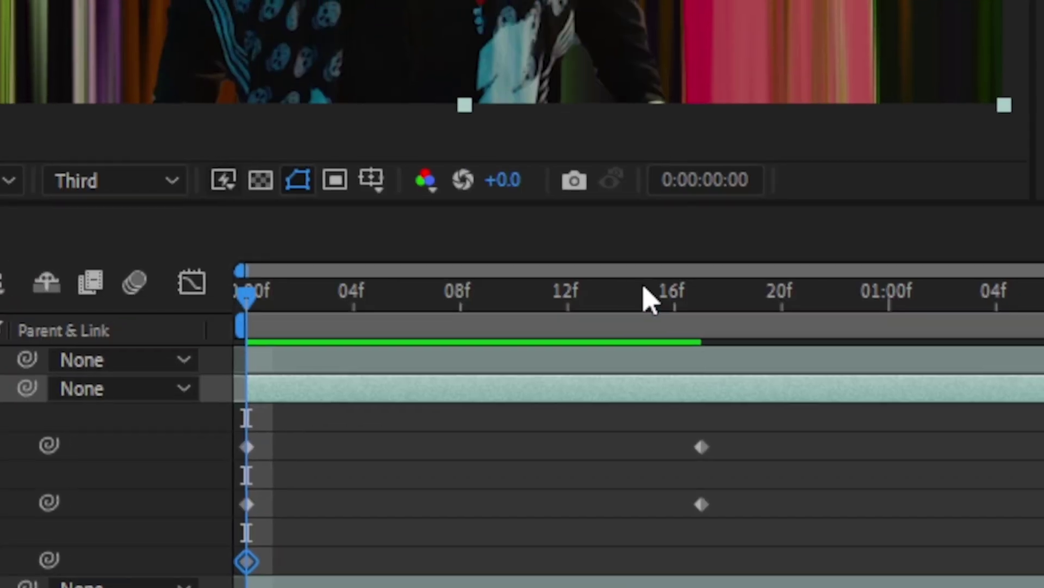
left_click(643, 303)
left_click_drag(644, 303, 635, 315)
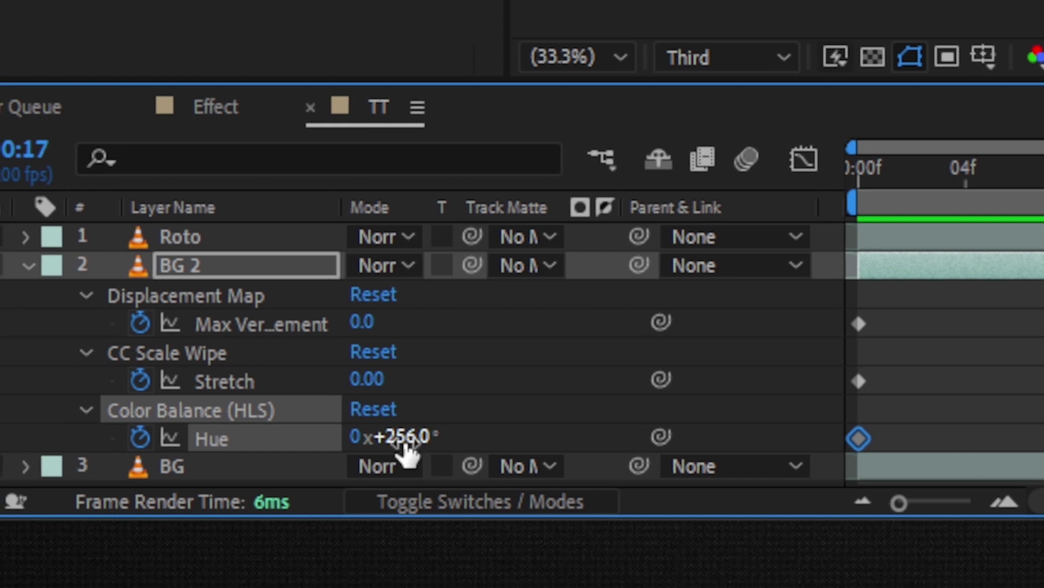
left_click(402, 438)
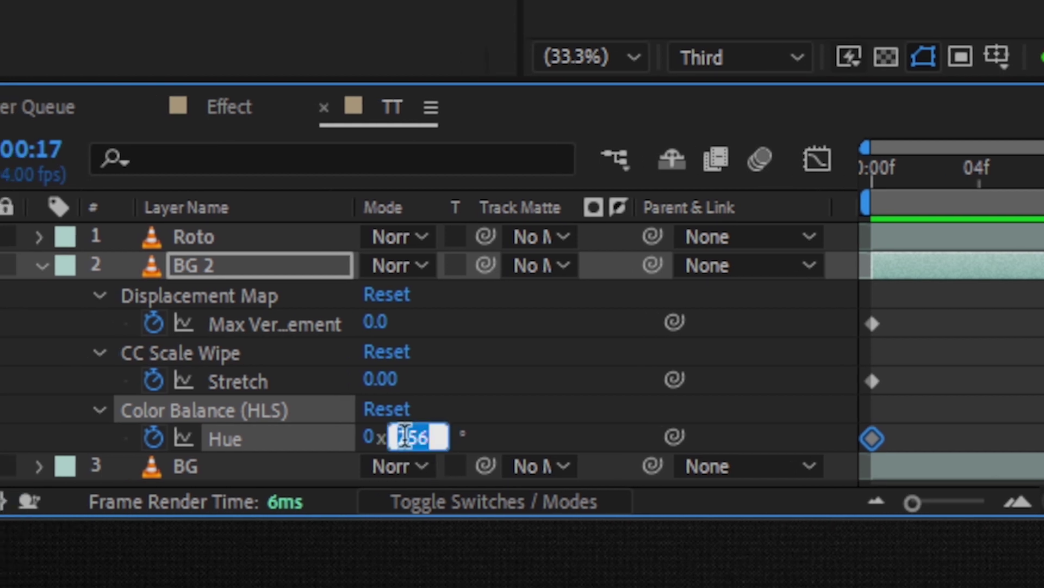
type("0")
left_click(522, 398)
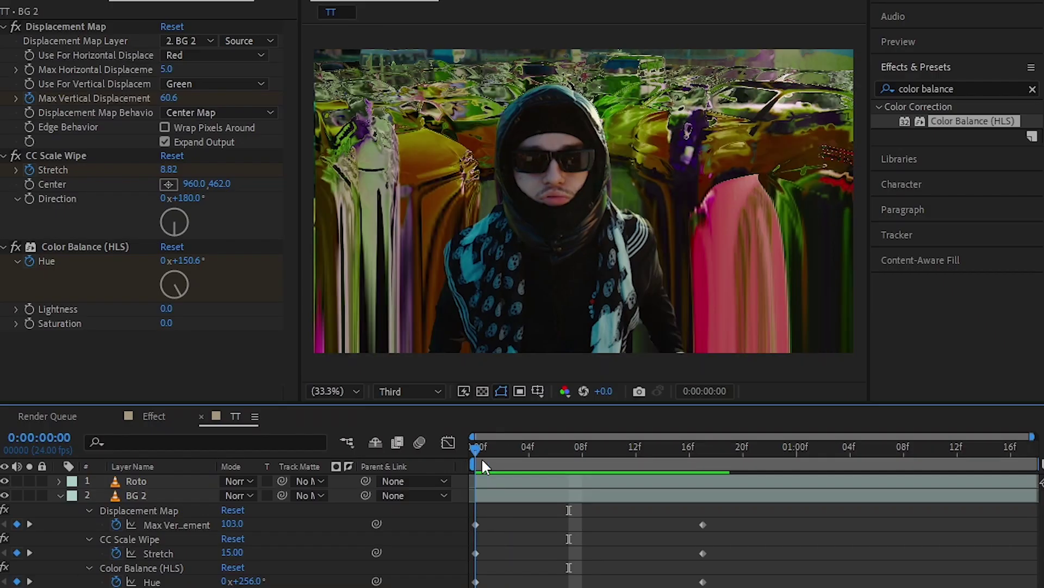
left_click_drag(482, 458, 580, 500)
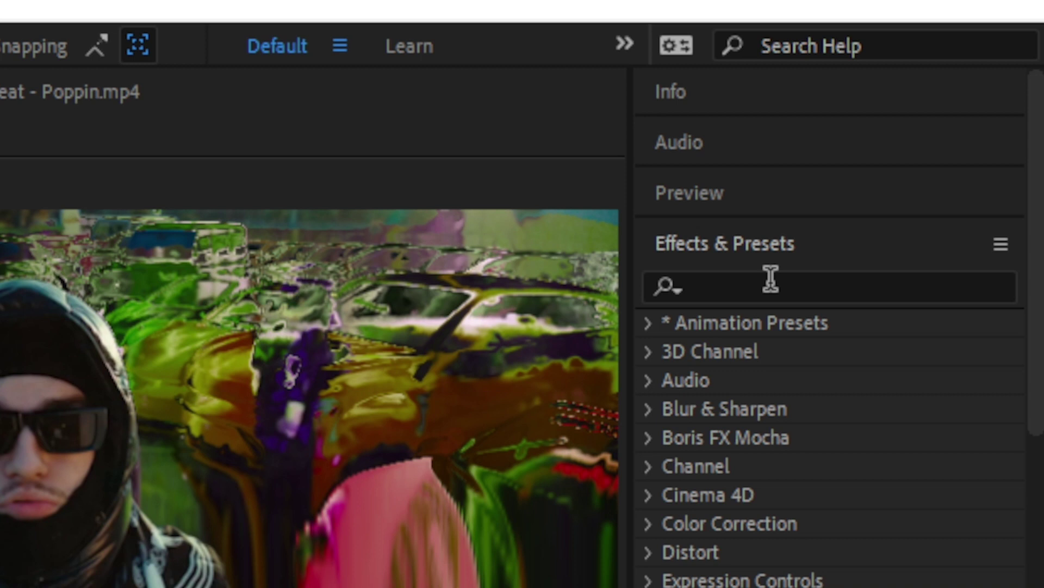
- Find the Sapphire S_Glow effect and apply it to the BG 2 layer
left_click(770, 278)
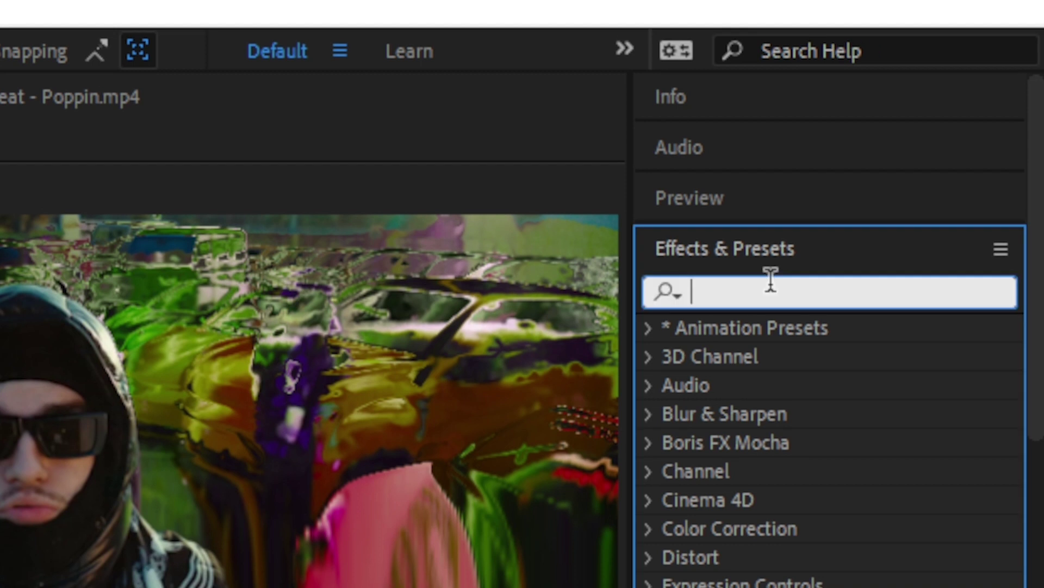
type("S")
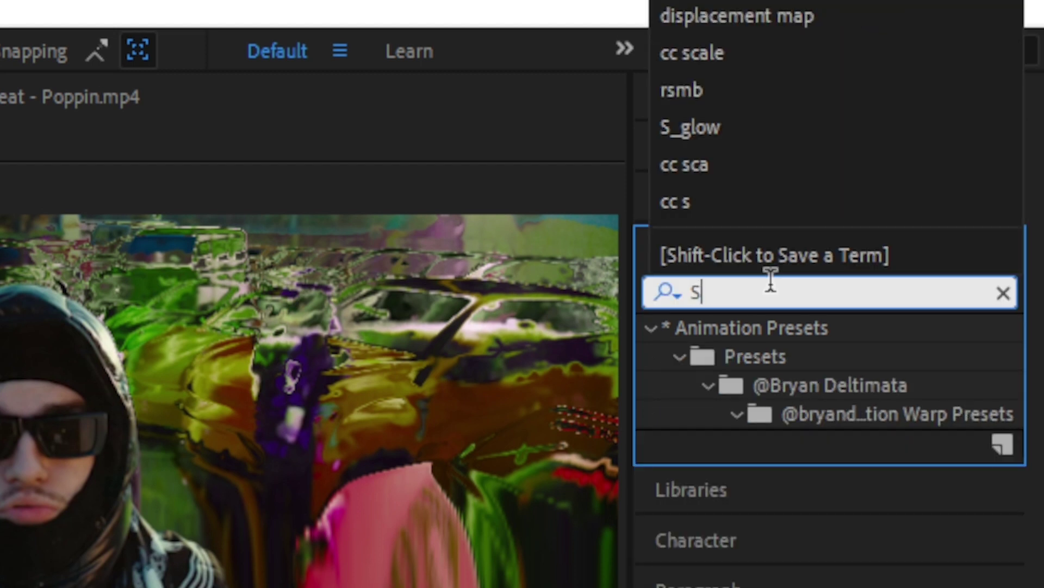
type("_glow")
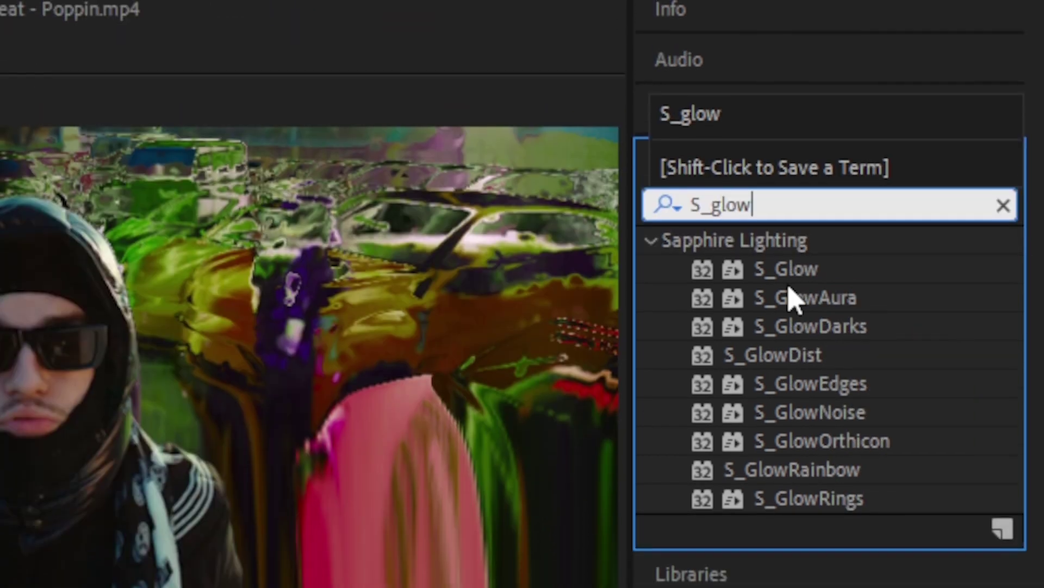
left_click_drag(786, 269, 755, 248)
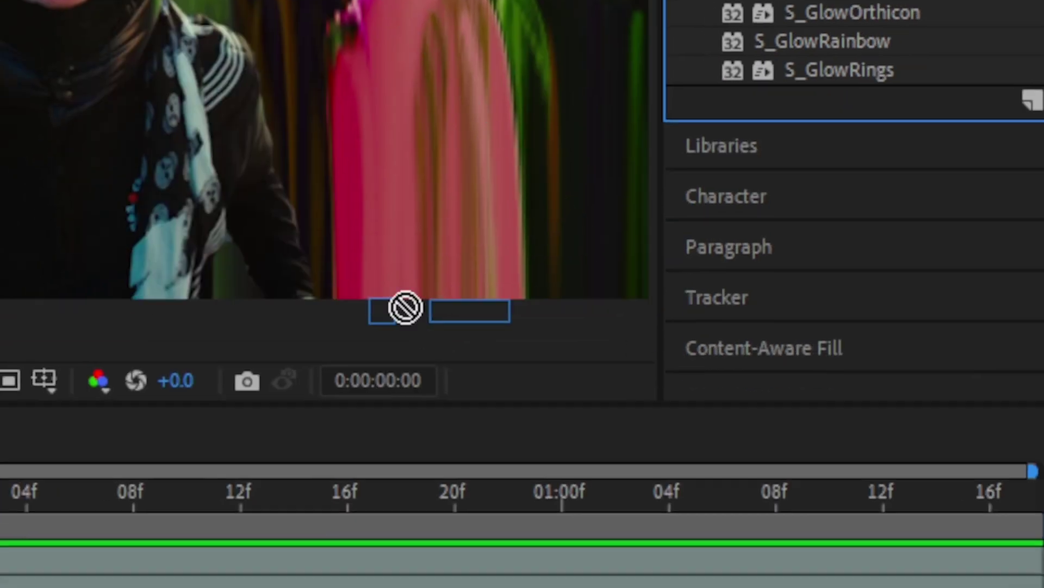
left_click_drag(405, 308, 468, 305)
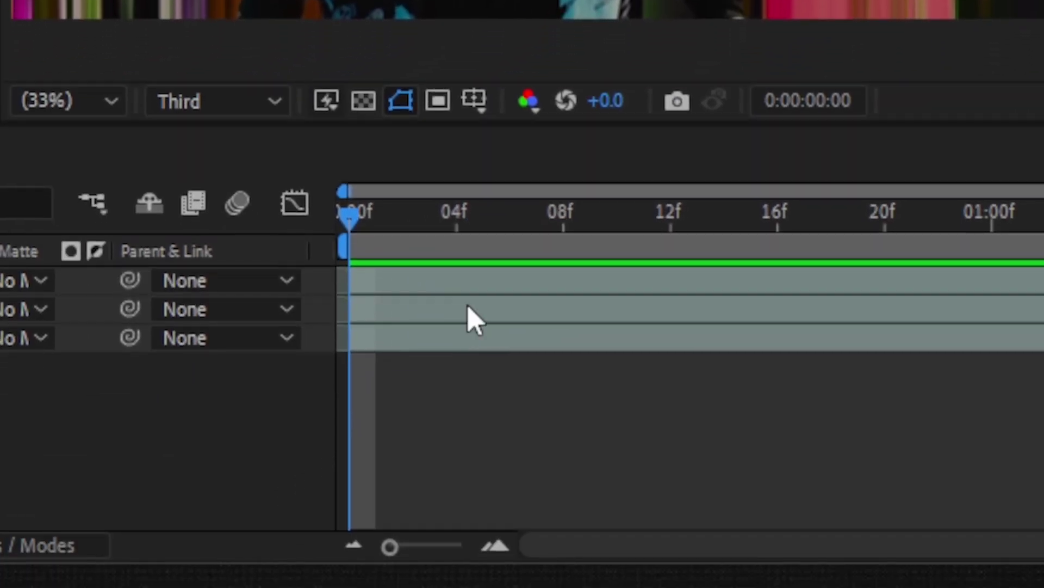
left_click(469, 307)
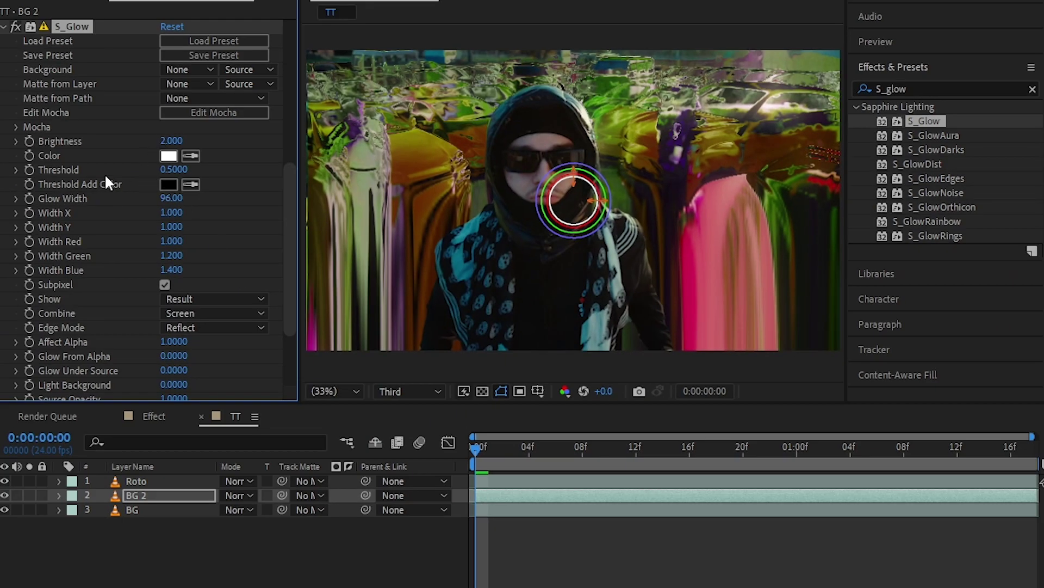
- Set the S_Glow Threshold to 0.16 and Brightness to 2.23 on BG 2, and preview the glow
scroll(151, 215, "up", 1)
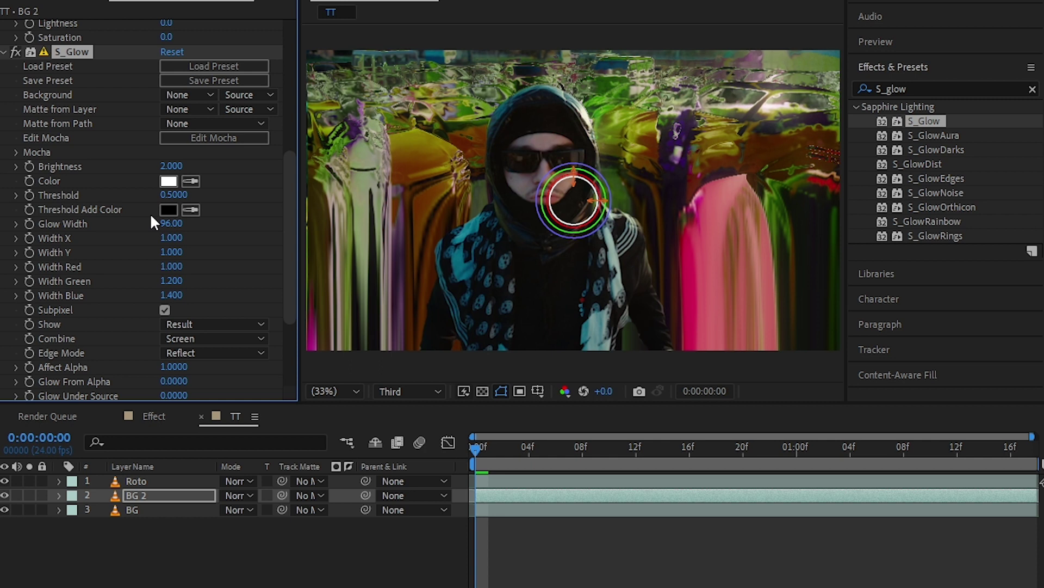
left_click_drag(184, 195, 172, 202)
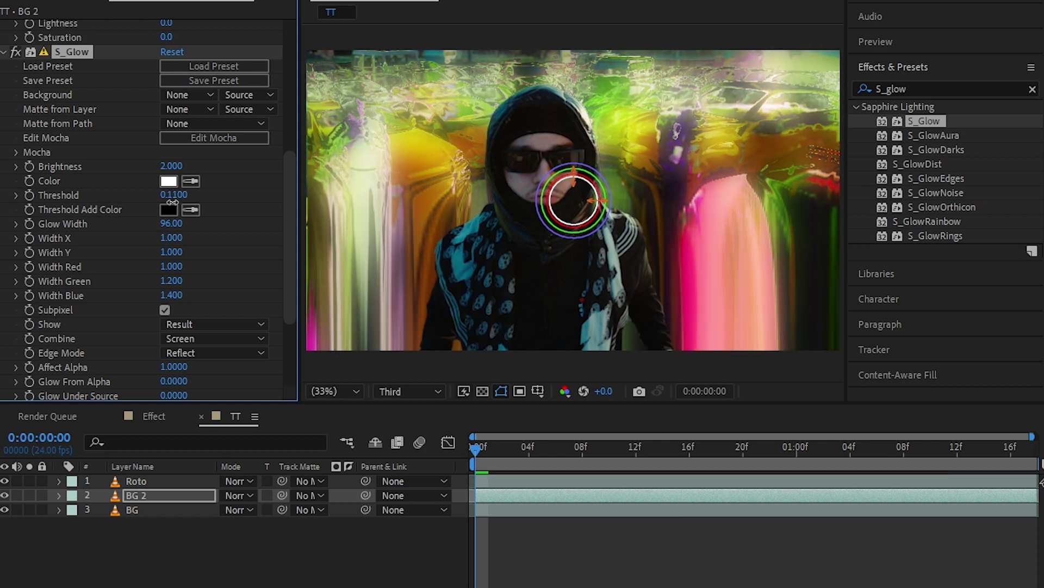
left_click_drag(174, 195, 171, 194)
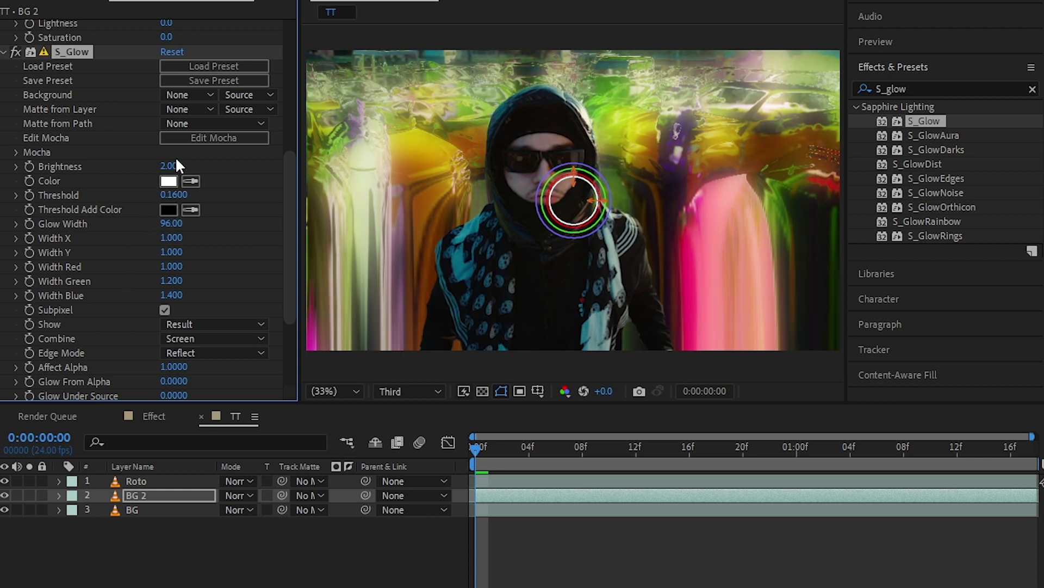
left_click_drag(159, 170, 221, 188)
left_click_drag(529, 450, 459, 458)
key("F2")
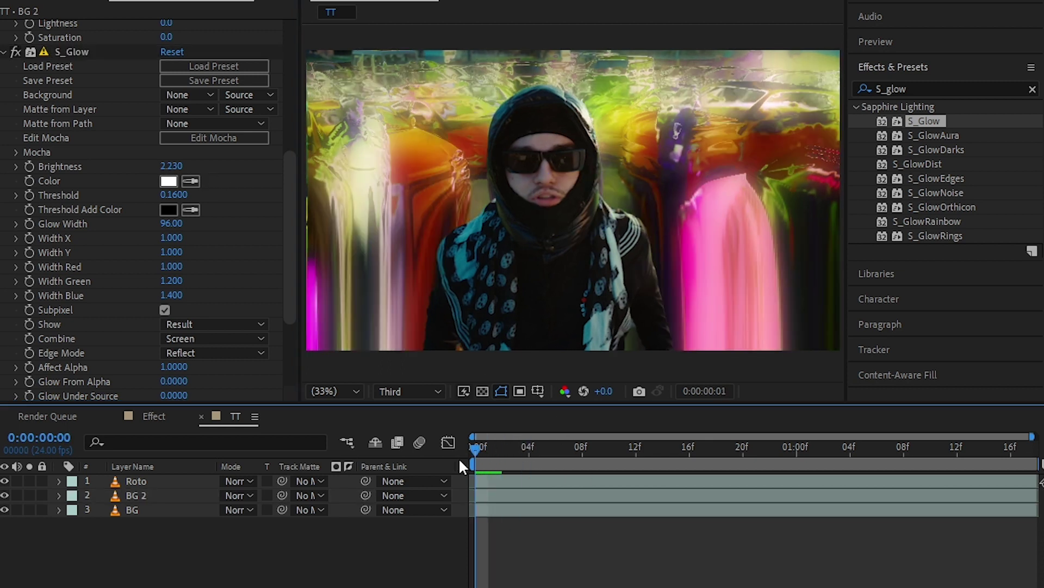
key("space")
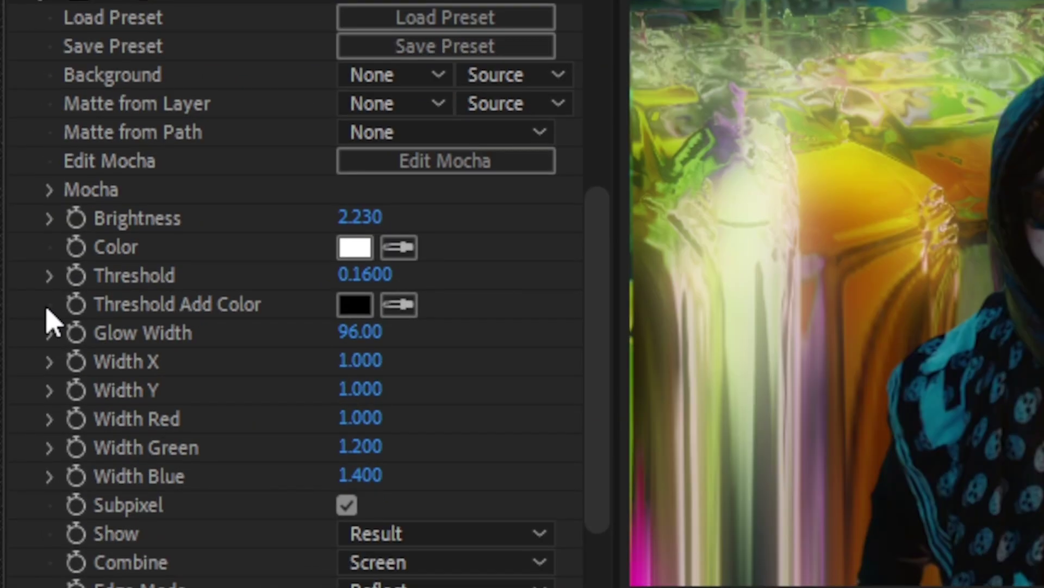
- Animate the S_Glow Threshold on BG 2 from a keyframe at frame 0 to a value of 1 at frame 17
left_click(76, 276)
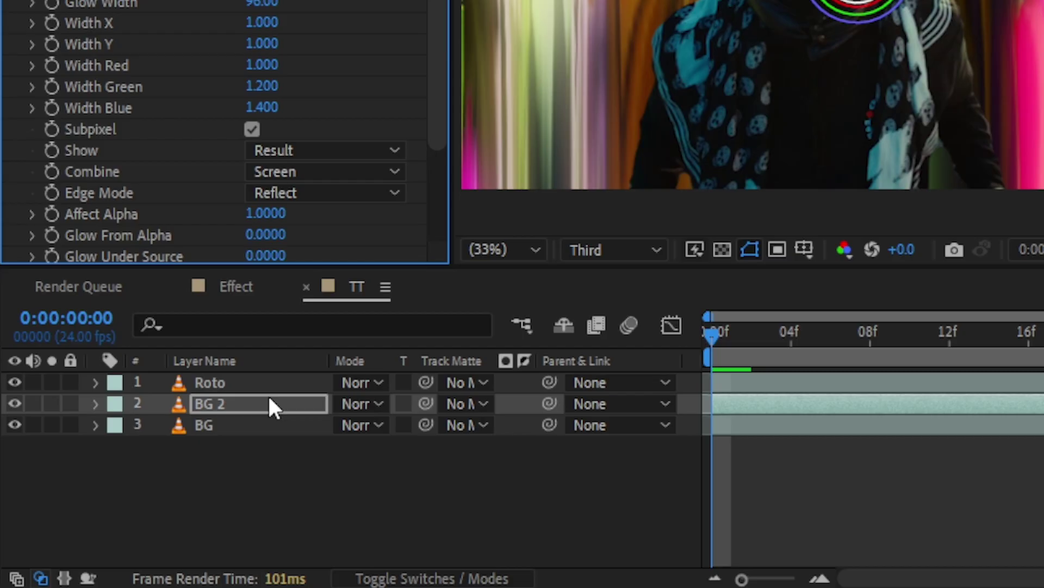
key("u")
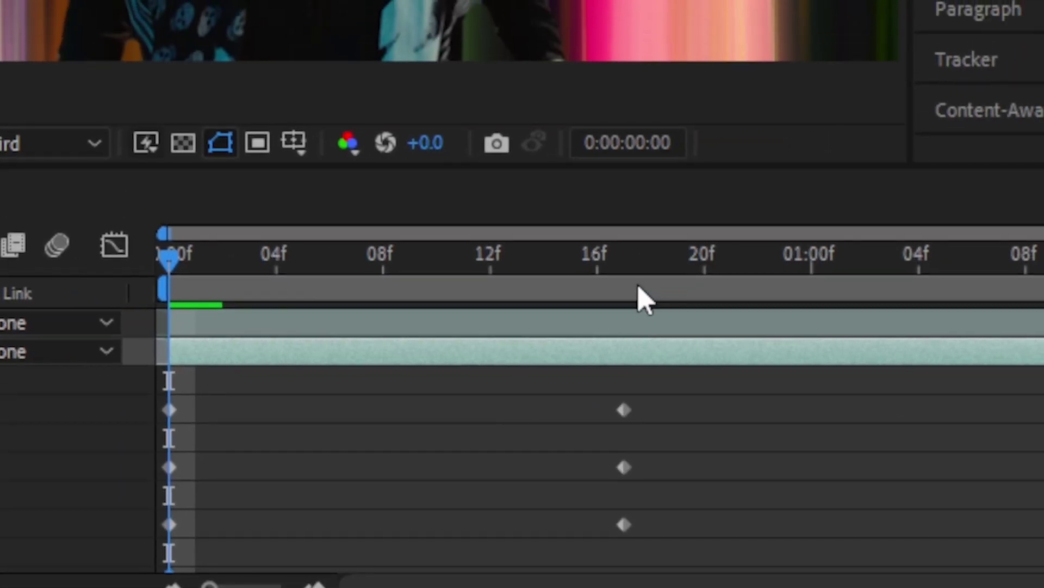
left_click_drag(641, 268, 614, 266)
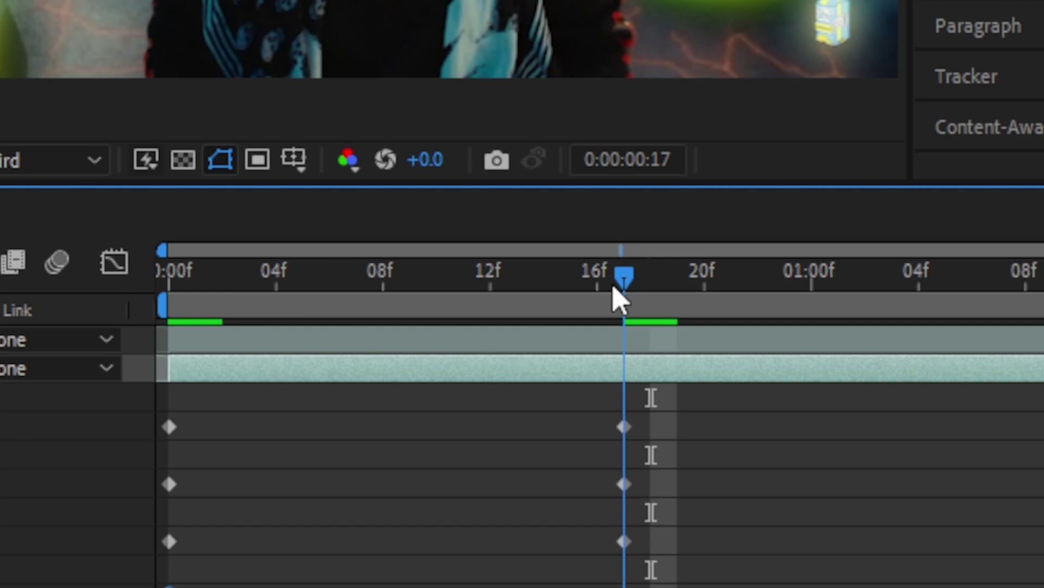
scroll(513, 450, "down", 2)
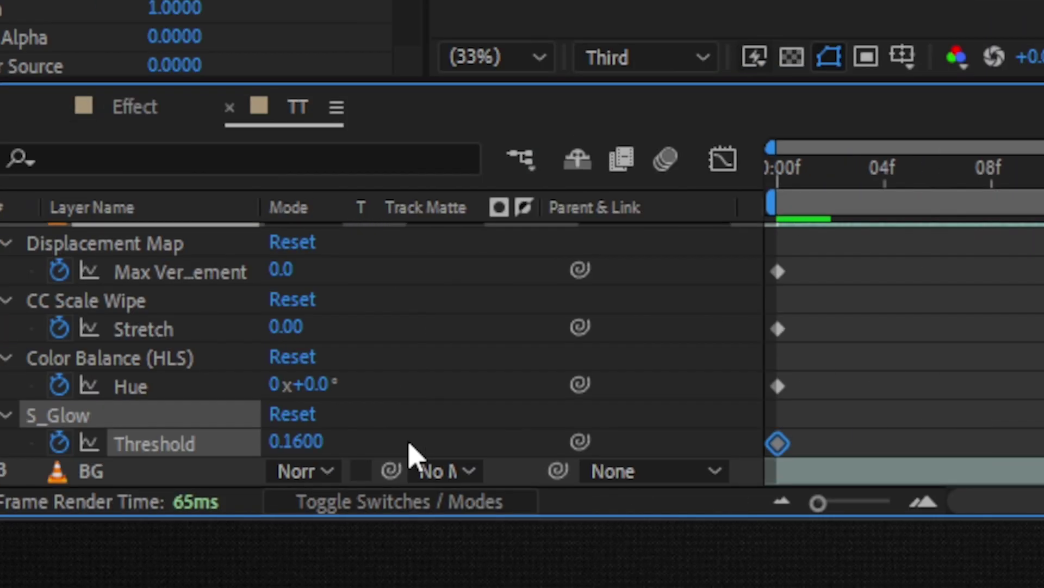
left_click(414, 441)
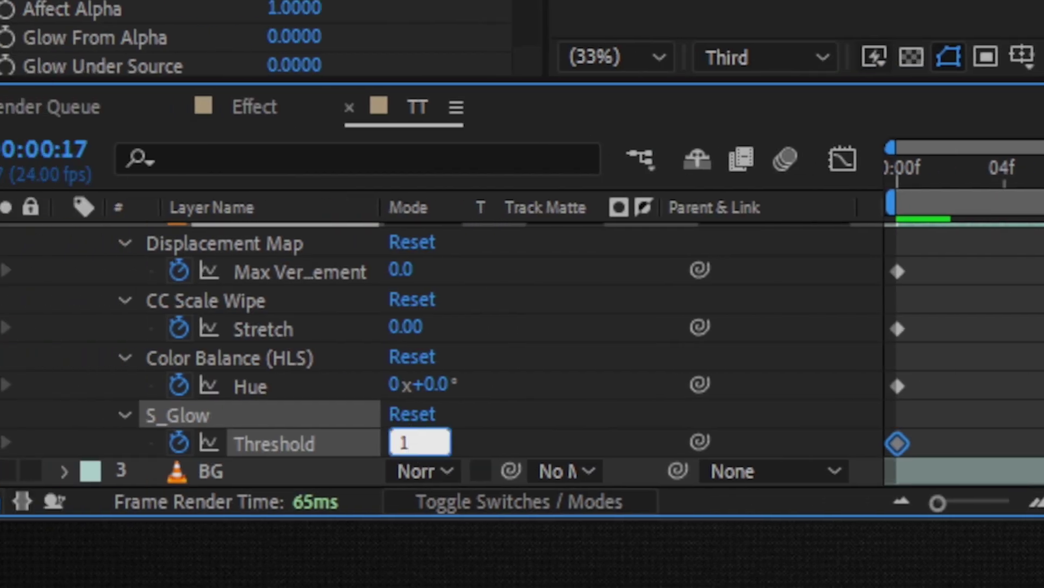
key("Return")
left_click(599, 349)
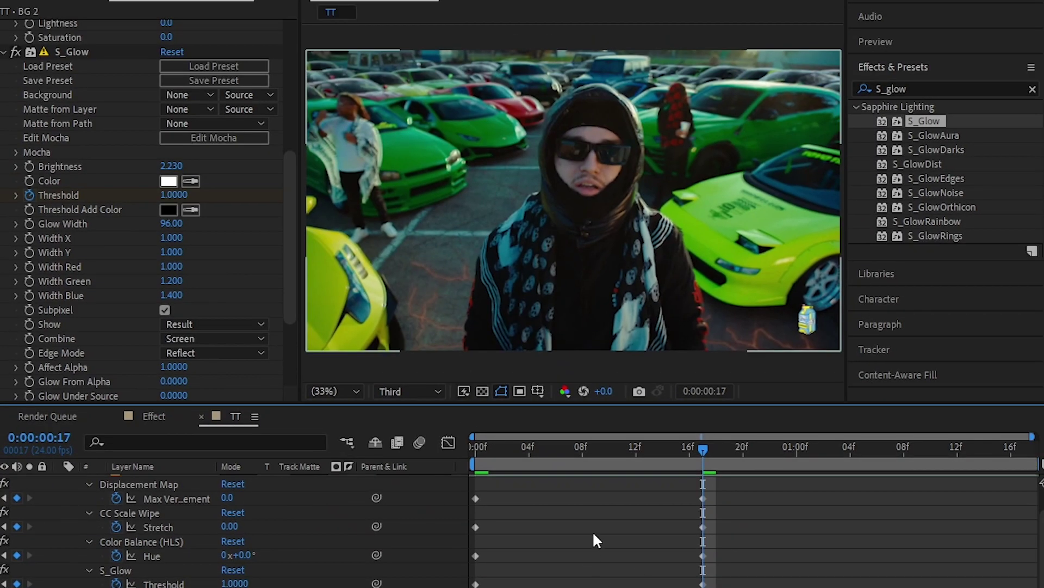
- Move the two S_Glow Threshold keyframes on BG 2 to frames 12 and 23, and scrub through the animation
left_click_drag(697, 451, 651, 507)
left_click_drag(776, 563, 635, 584)
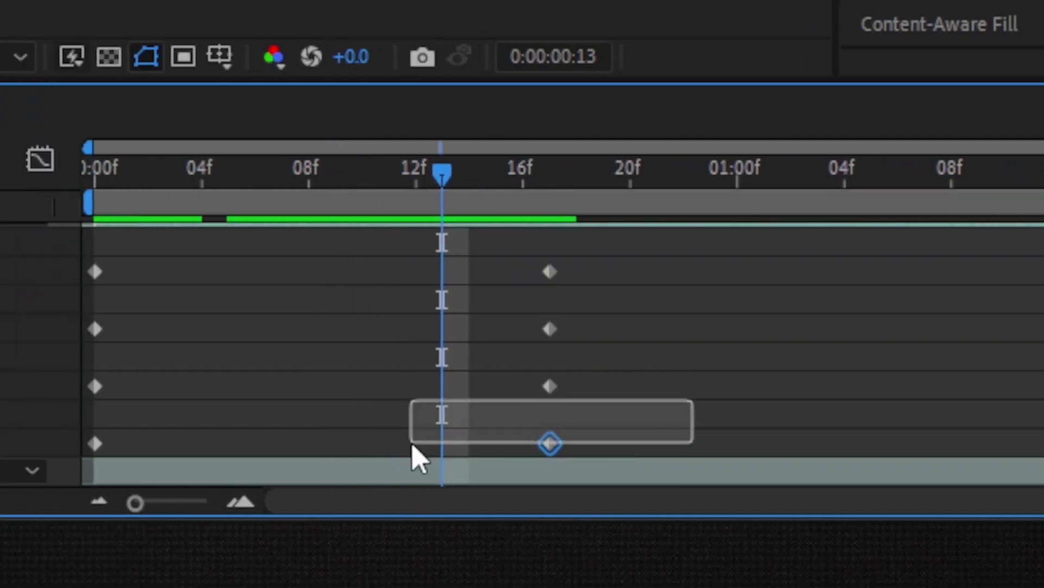
left_click_drag(412, 444, 39, 467)
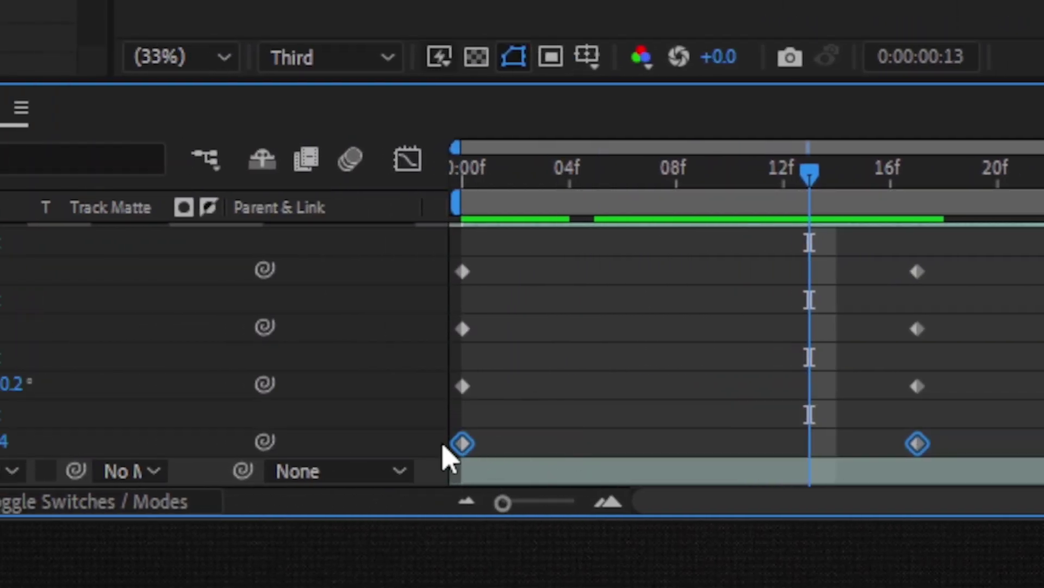
left_click_drag(465, 445, 826, 473)
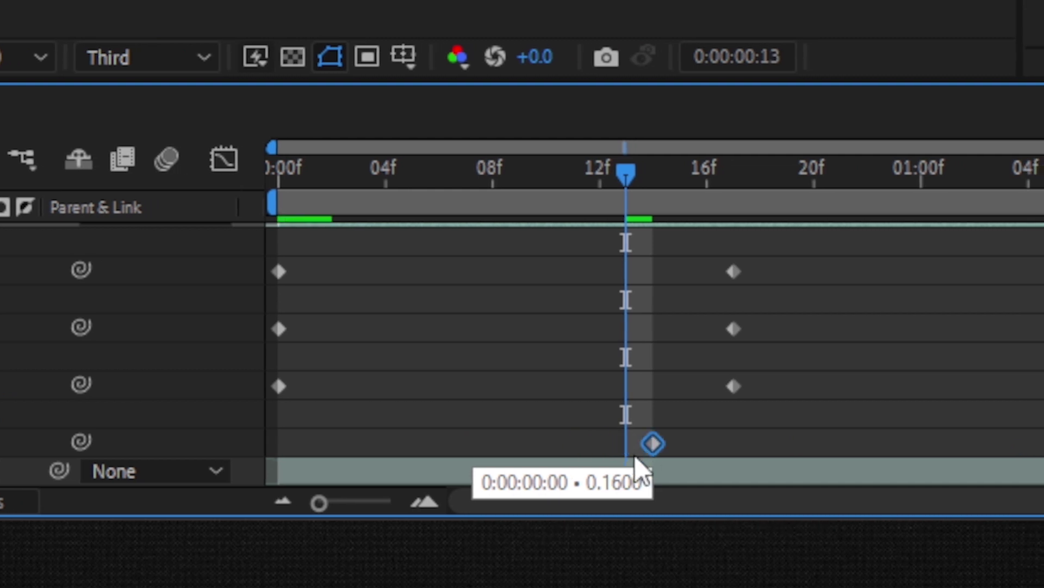
left_click_drag(636, 457, 597, 455)
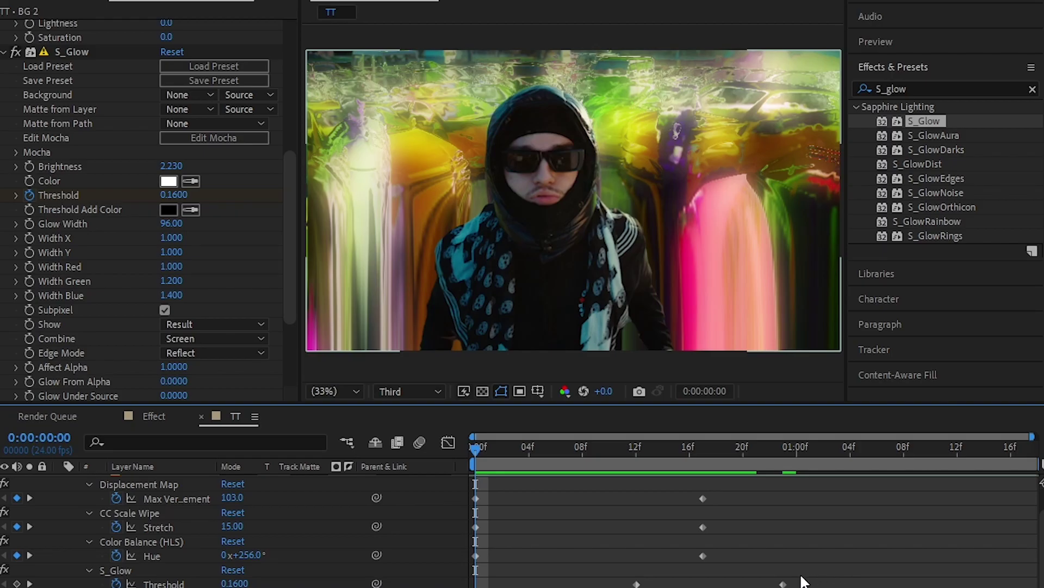
left_click_drag(836, 572, 607, 586)
left_click_drag(540, 449, 769, 527)
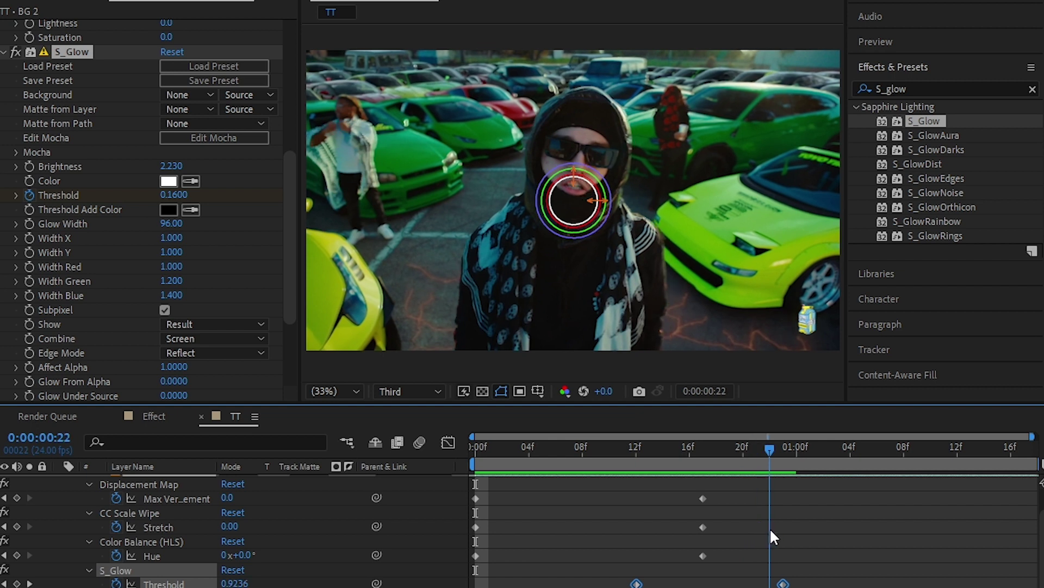
left_click(479, 455)
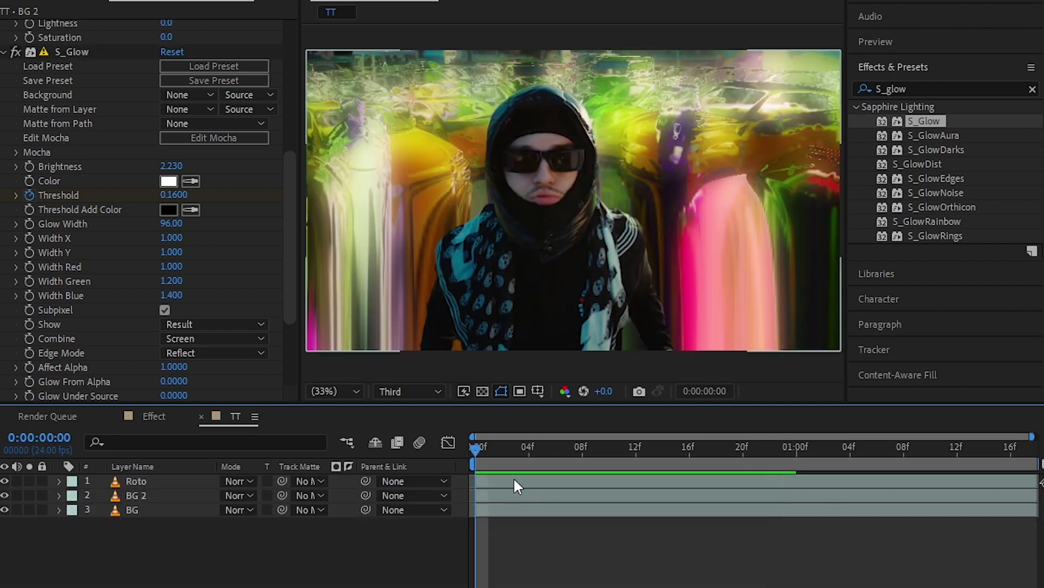
- Duplicate the BG 2 layer and remove CC Scale Wipe and S_Glow from the duplicate
left_click(527, 497)
left_click(526, 495)
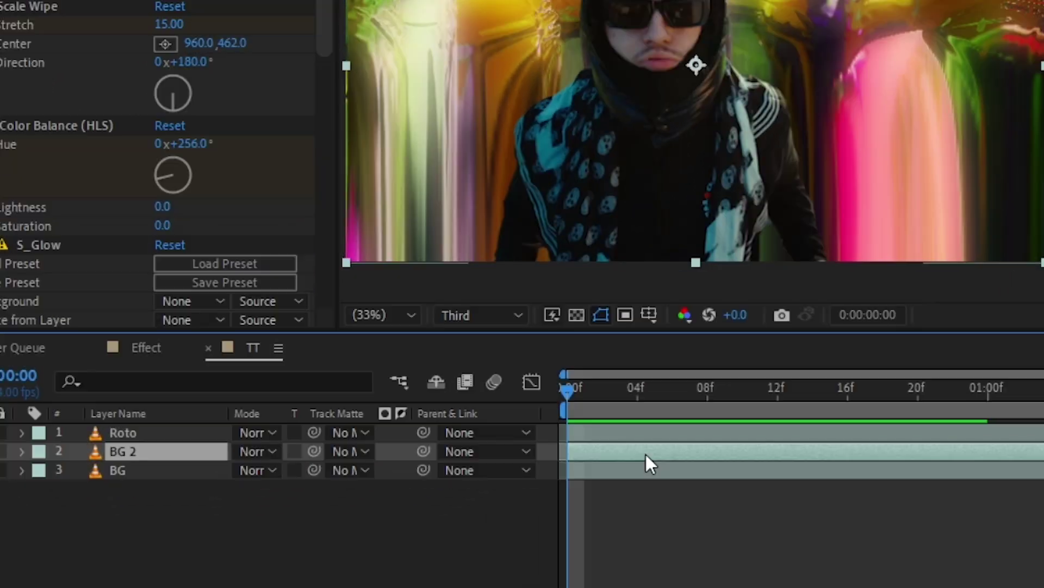
key("ctrl+d")
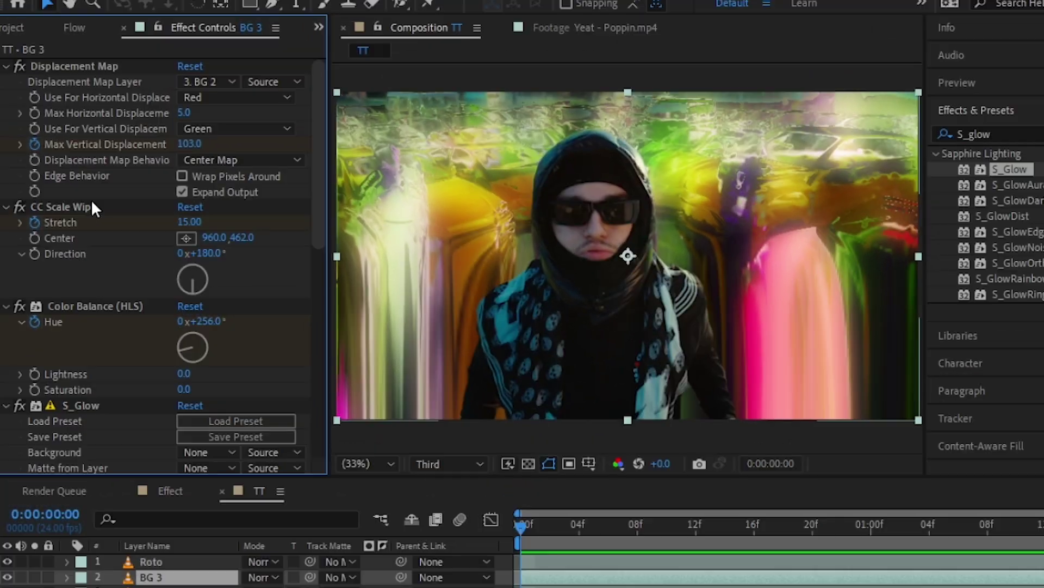
left_click(82, 156)
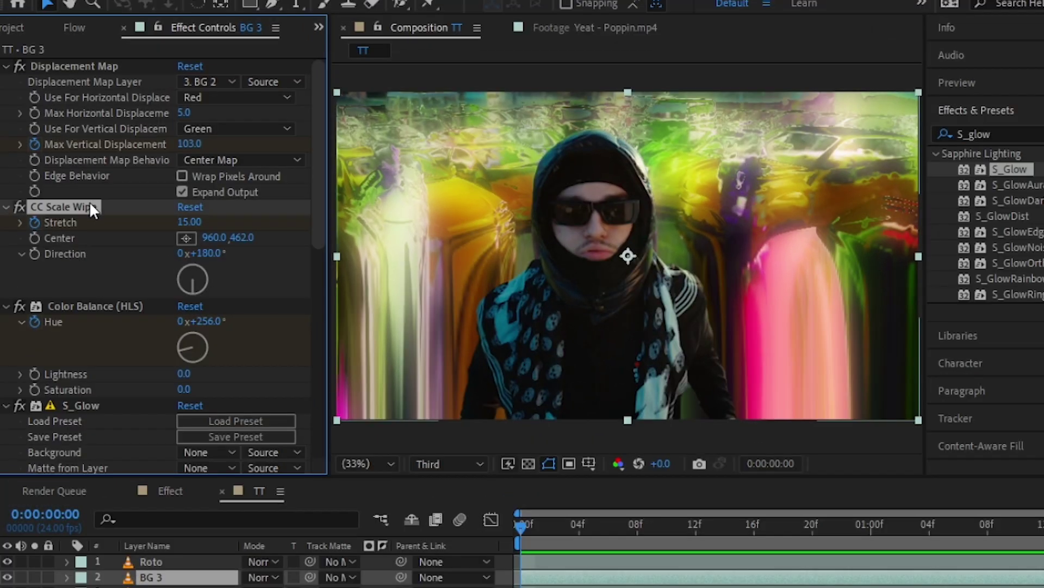
key("Delete")
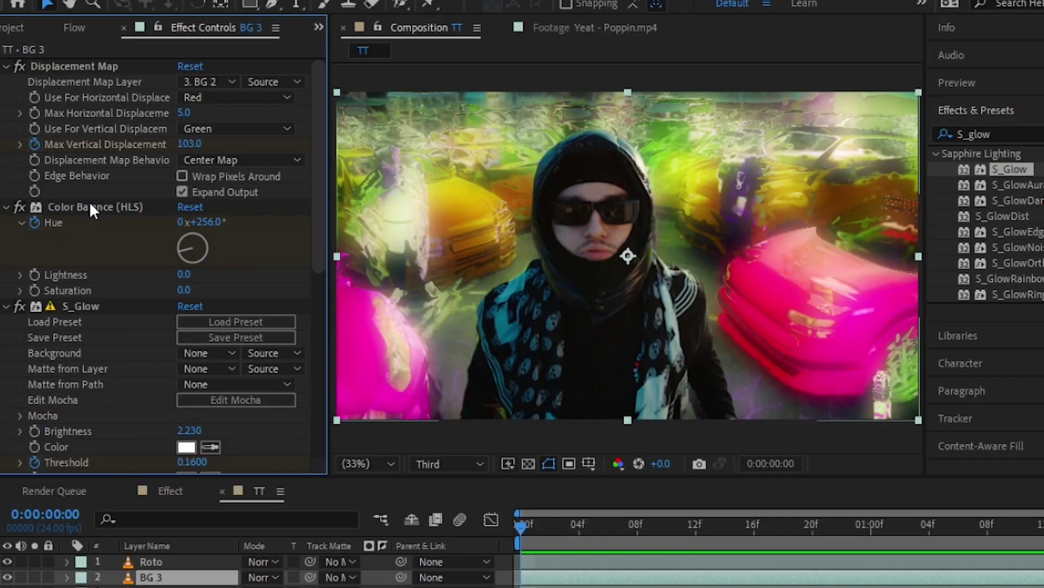
left_click(141, 308)
key("Delete")
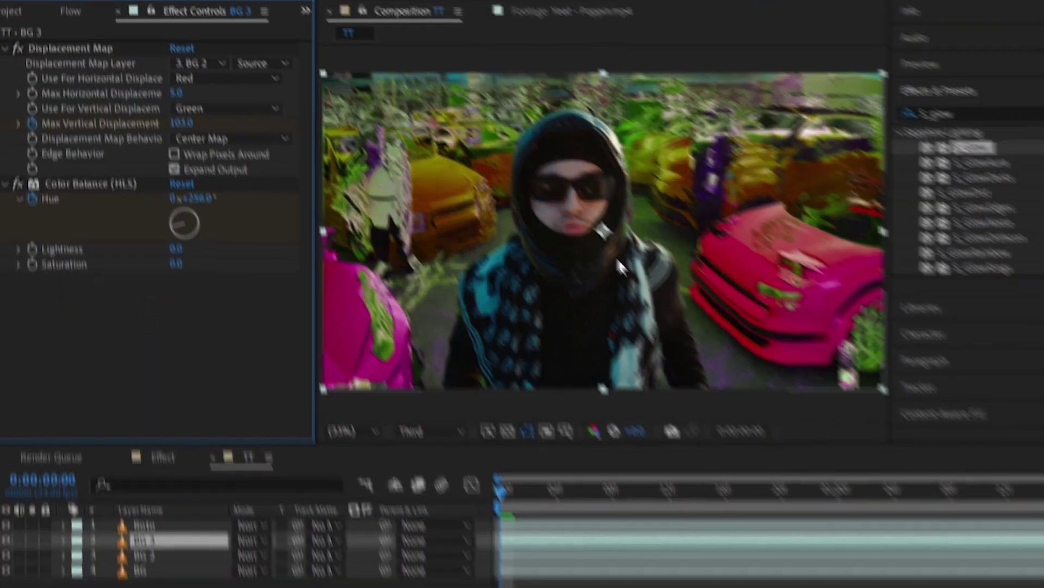
- Set the blending mode of the BG 3 layer to Add
left_click(581, 503)
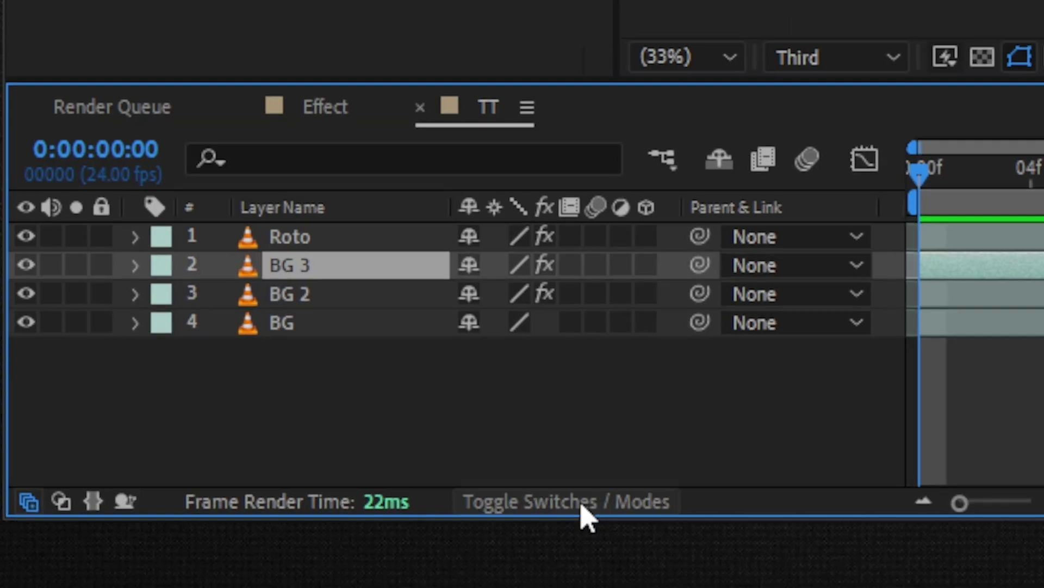
left_click(565, 502)
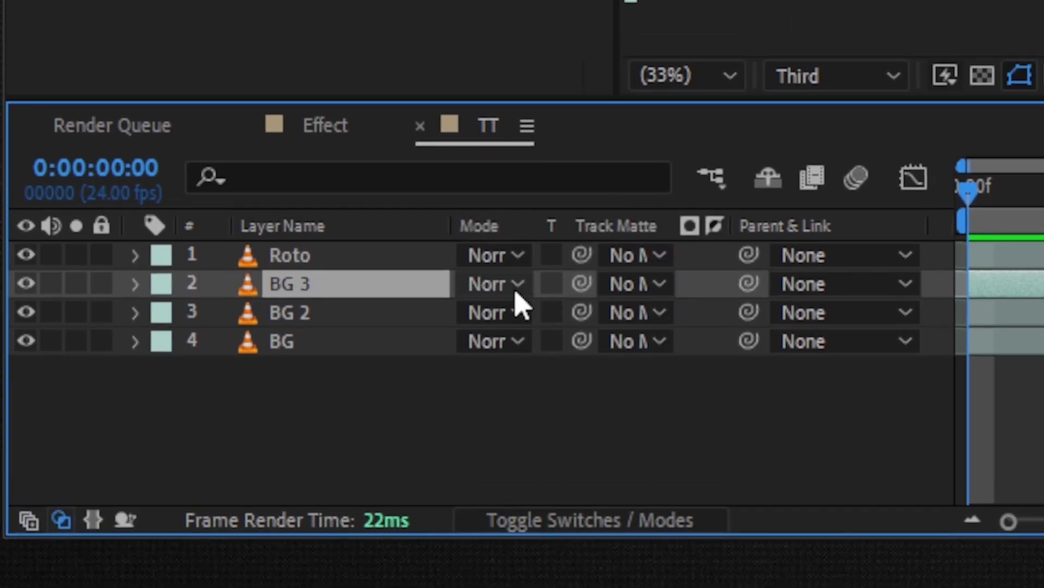
left_click(516, 266)
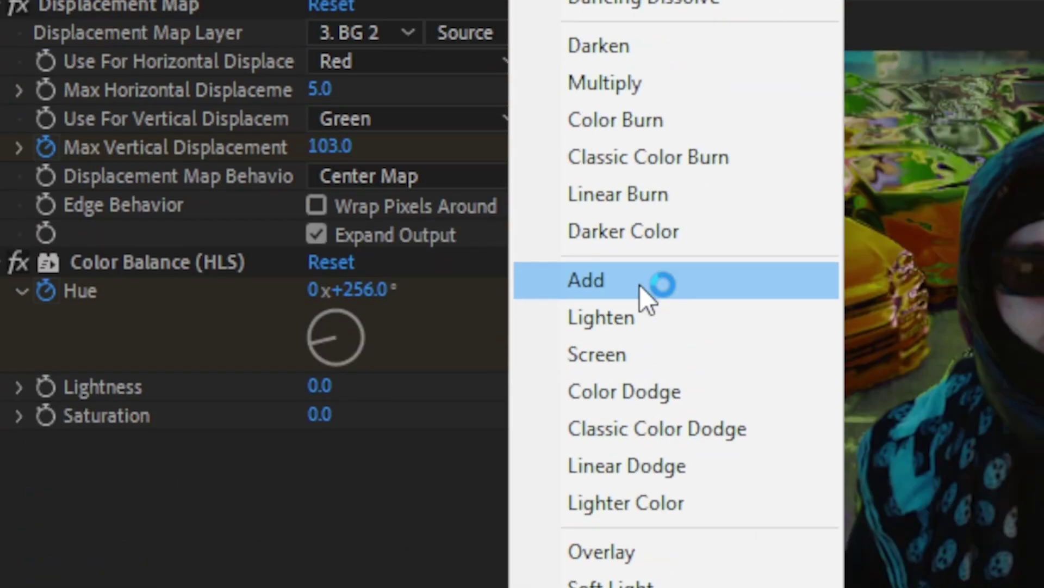
left_click(638, 284)
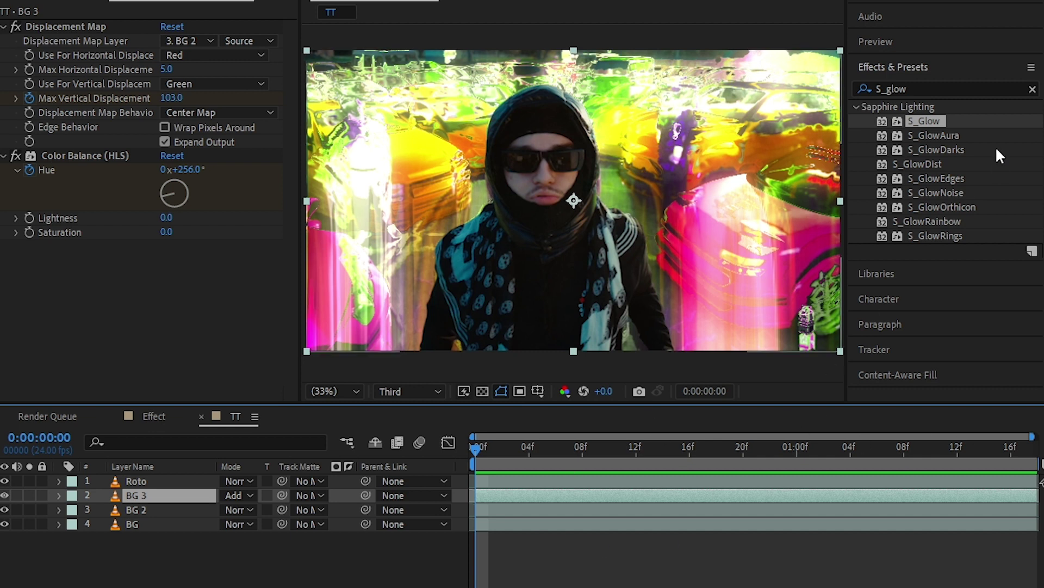
- Find the Motion Tile effect, apply it to BG 3 and place it above Displacement Map in the effect order
left_click(1032, 90)
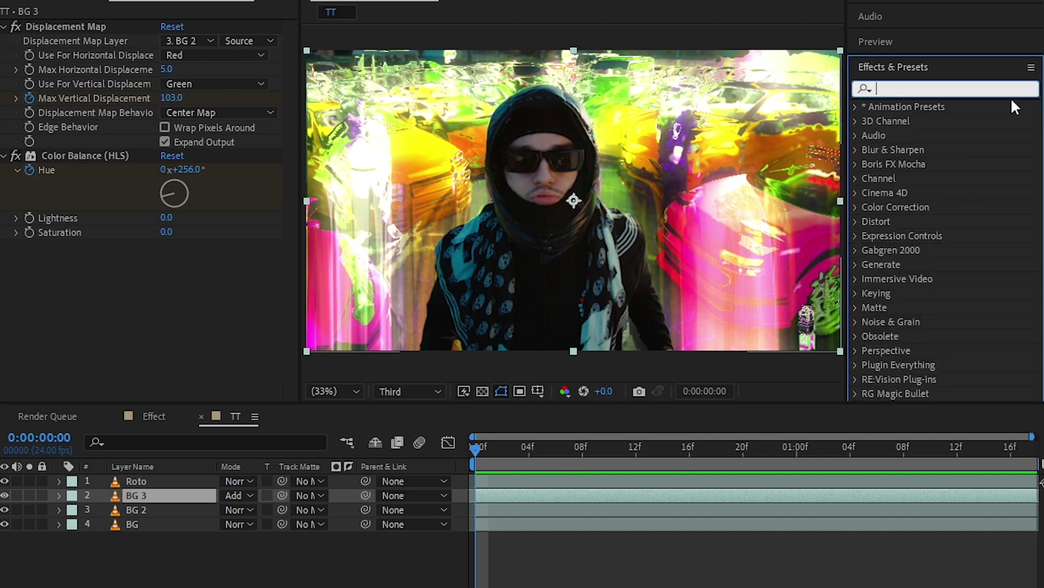
type("4")
key("BackSpace")
type("m")
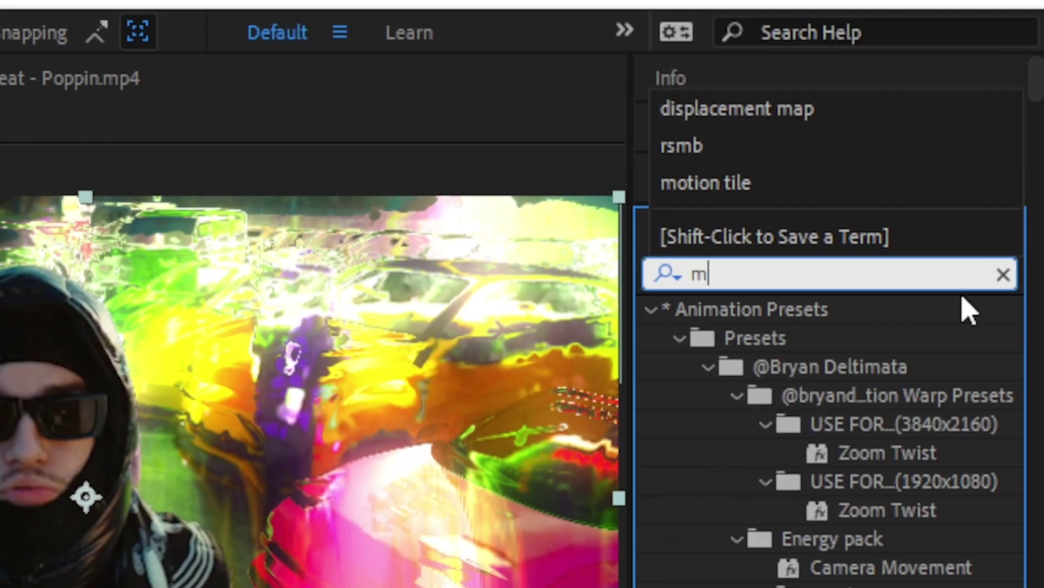
type("otion tile")
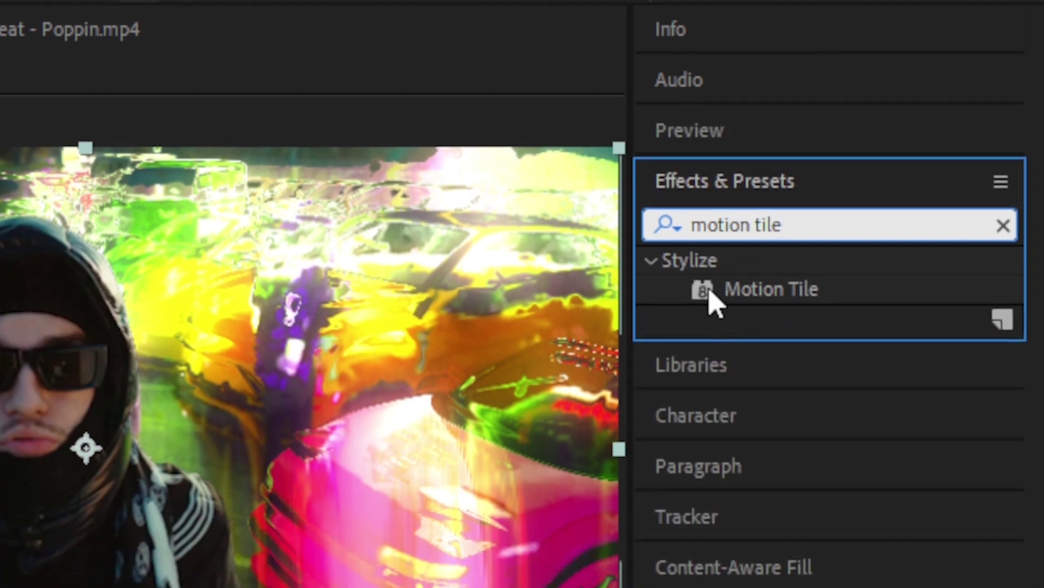
left_click_drag(708, 338, 789, 587)
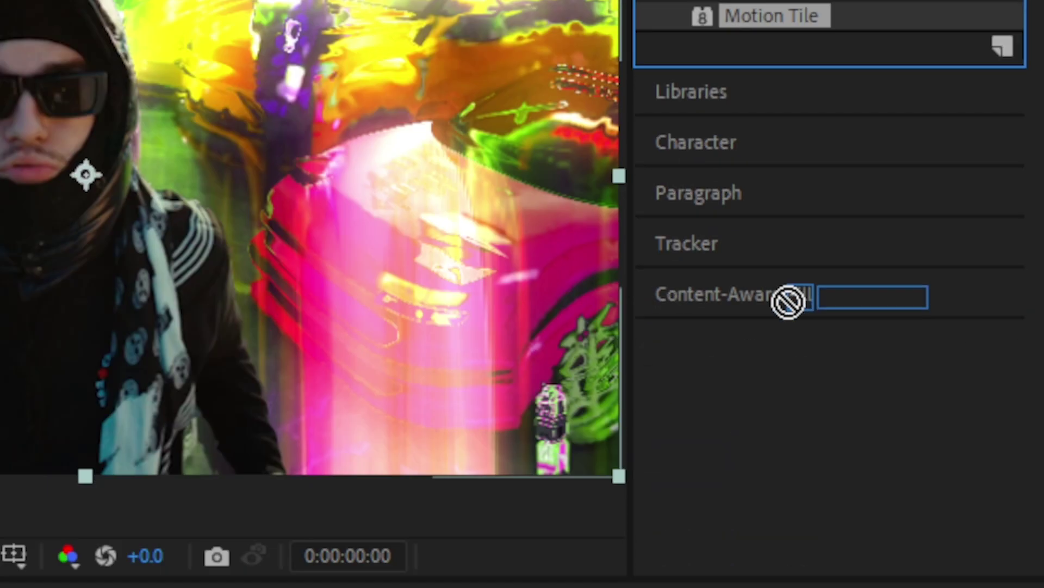
left_click_drag(789, 302, 540, 314)
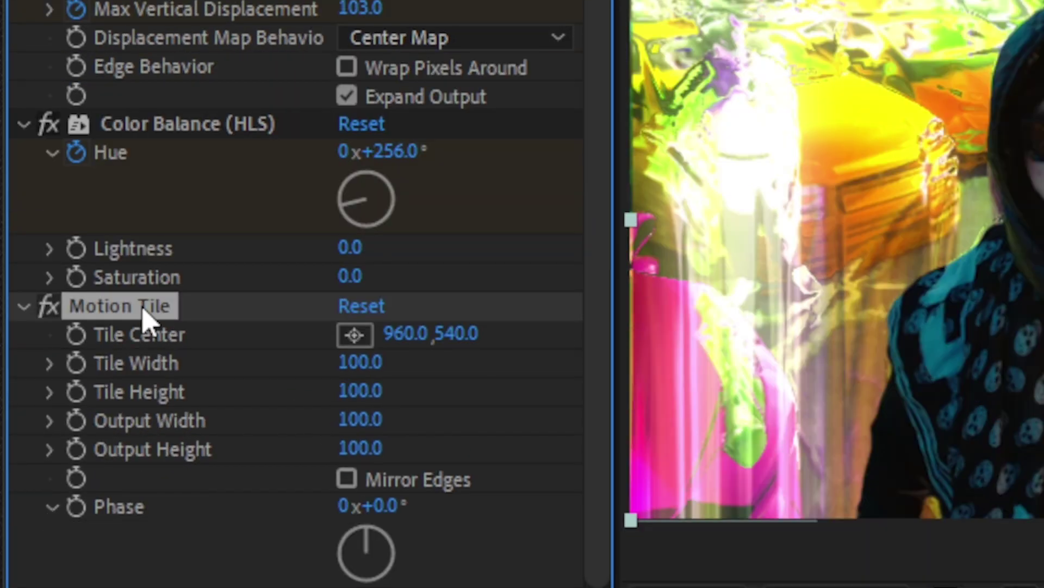
left_click_drag(142, 270, 186, 189)
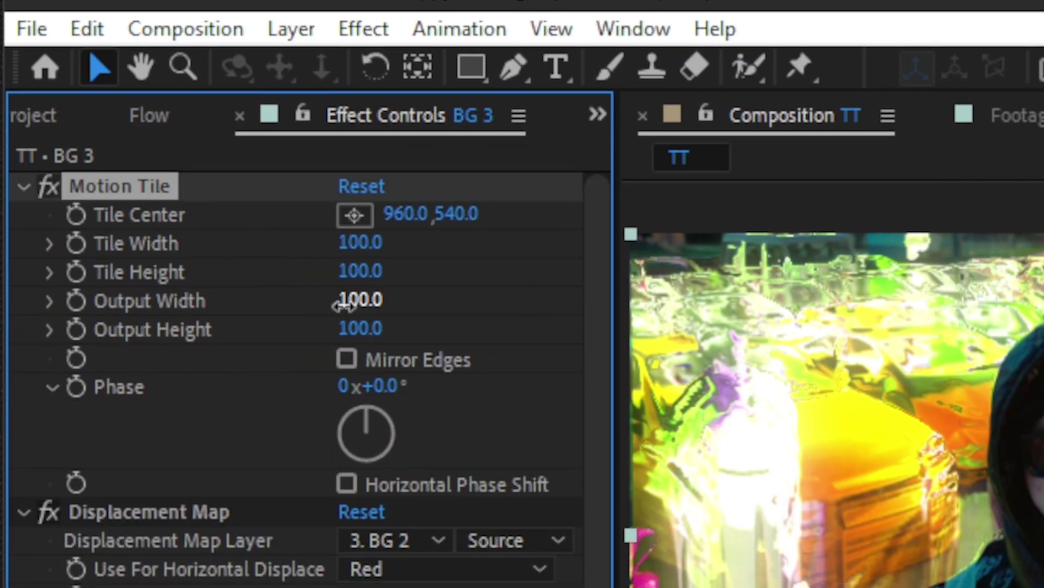
- Set Motion Tile's Output Width and Output Height to 200 on BG 3, enable Mirror Edges, and check the frame edges
left_click(345, 306)
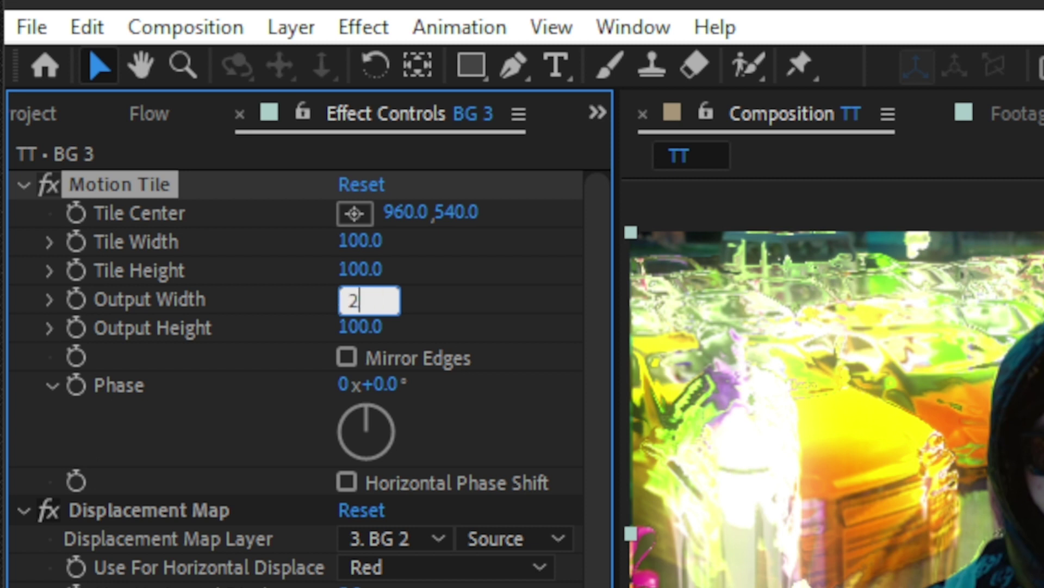
type("200")
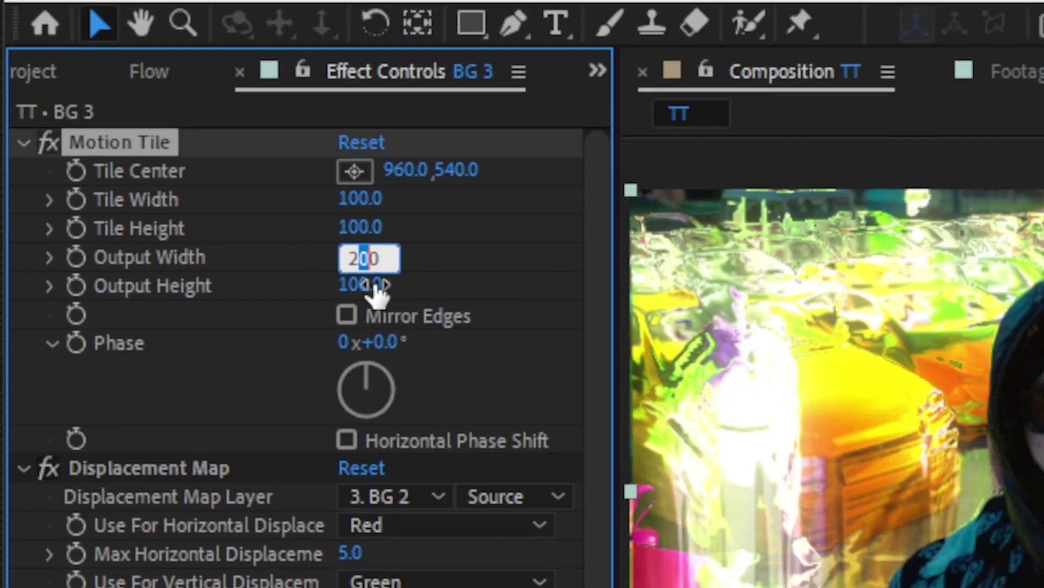
key("Return")
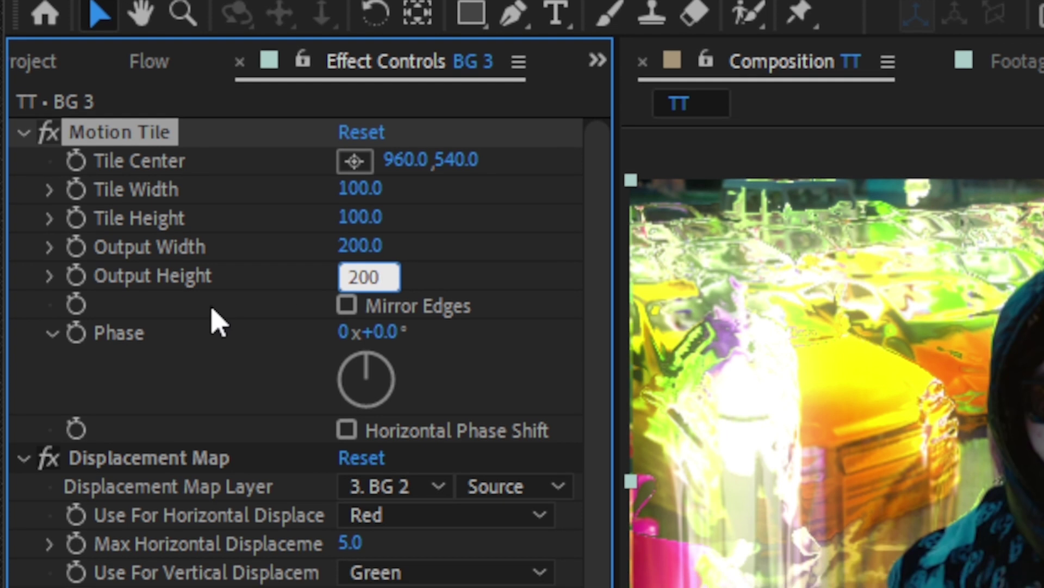
left_click(211, 322)
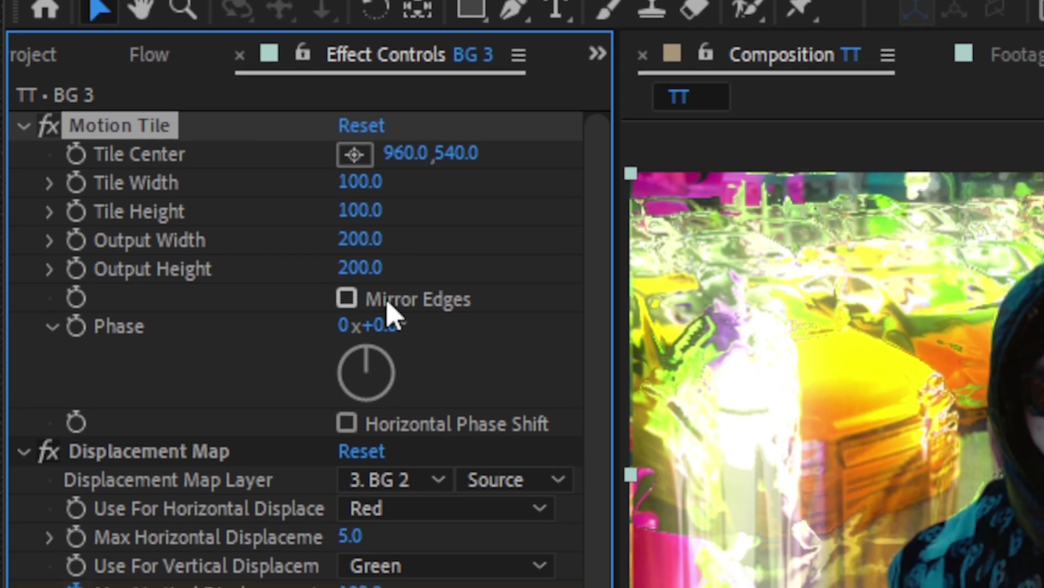
left_click(347, 299)
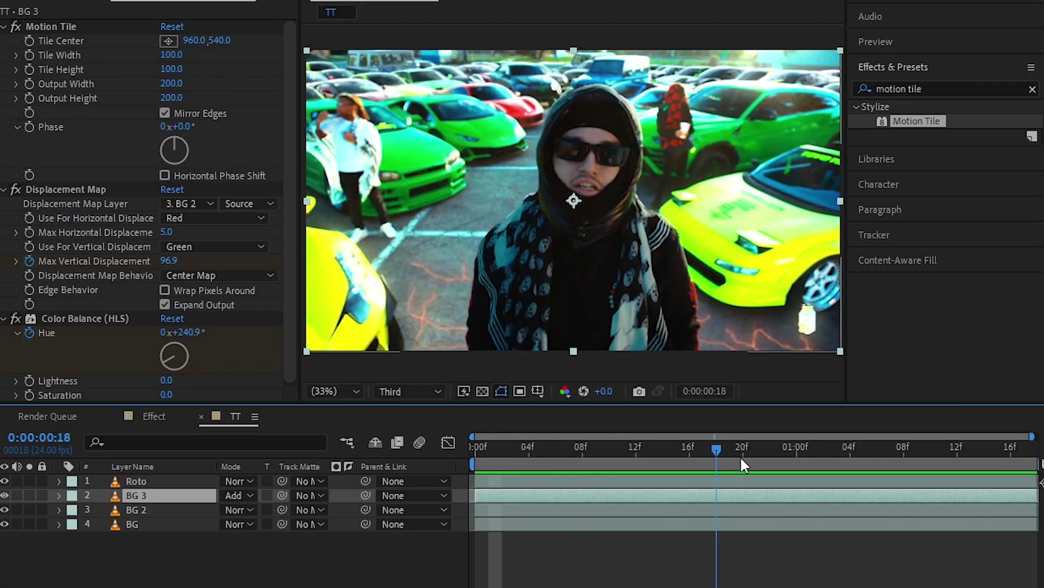
mouse_move(744, 465)
left_mouse_down()
mouse_move(723, 463)
mouse_move(882, 471)
mouse_move(677, 467)
mouse_move(547, 490)
mouse_move(524, 508)
mouse_move(693, 501)
mouse_move(762, 486)
mouse_move(743, 467)
left_mouse_up()
scroll(460, 220, "down", 2)
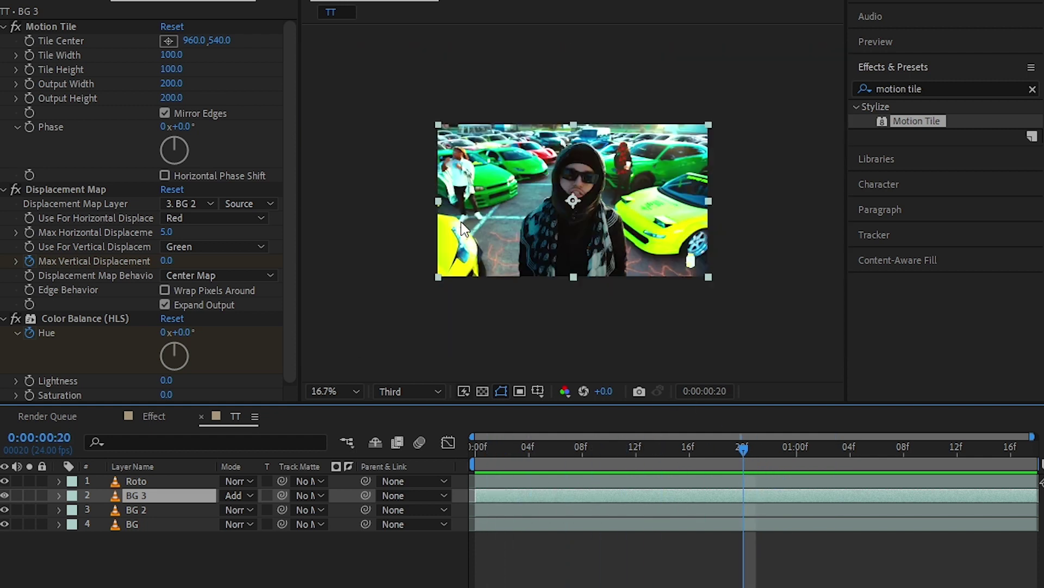
scroll(461, 227, "up", 2)
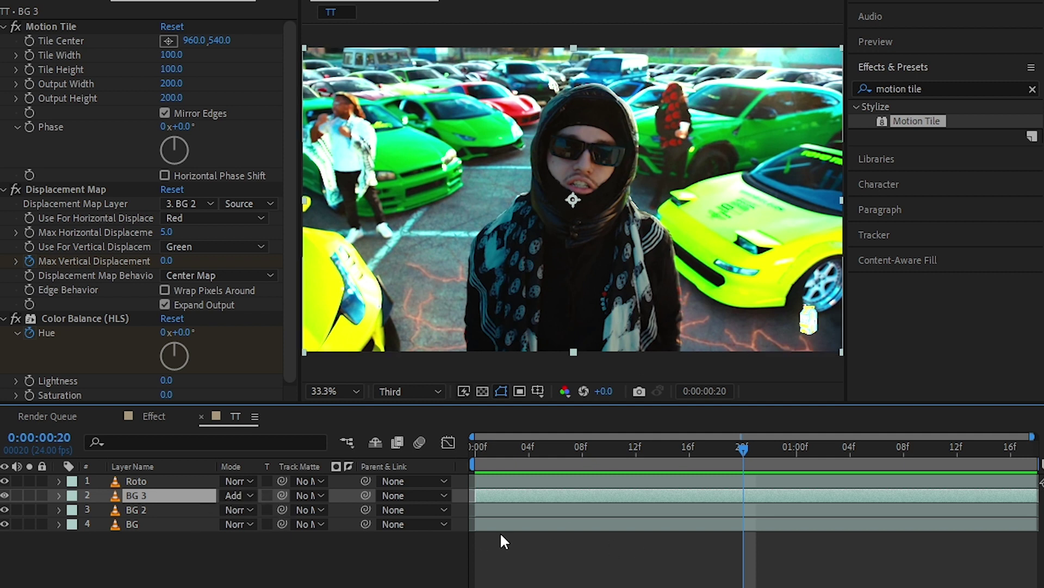
- Add an Opacity keyframe of 100% to BG 3 at frame 13
left_click_drag(691, 477, 635, 496)
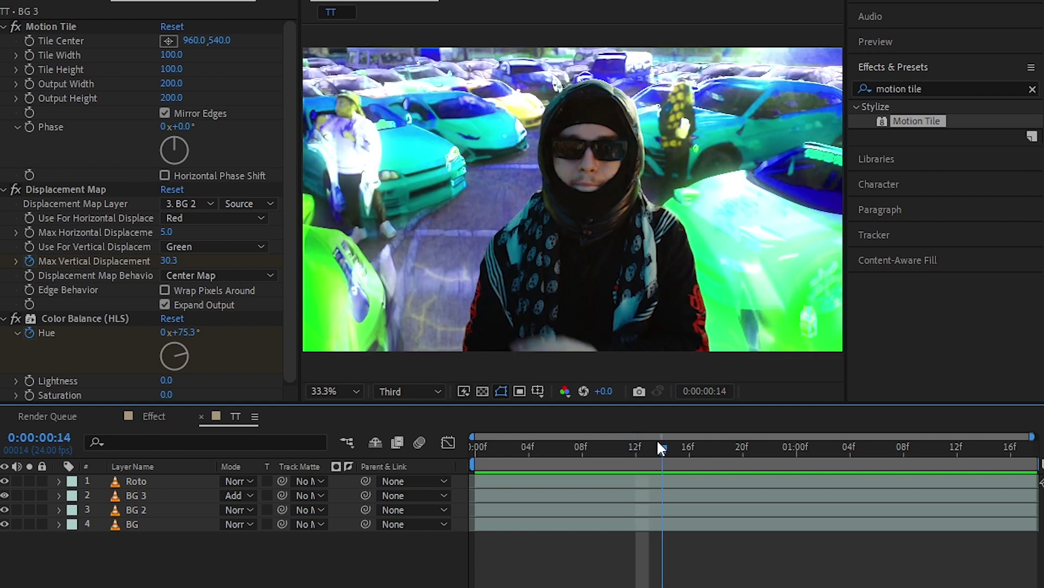
left_click(652, 446)
left_click(646, 496)
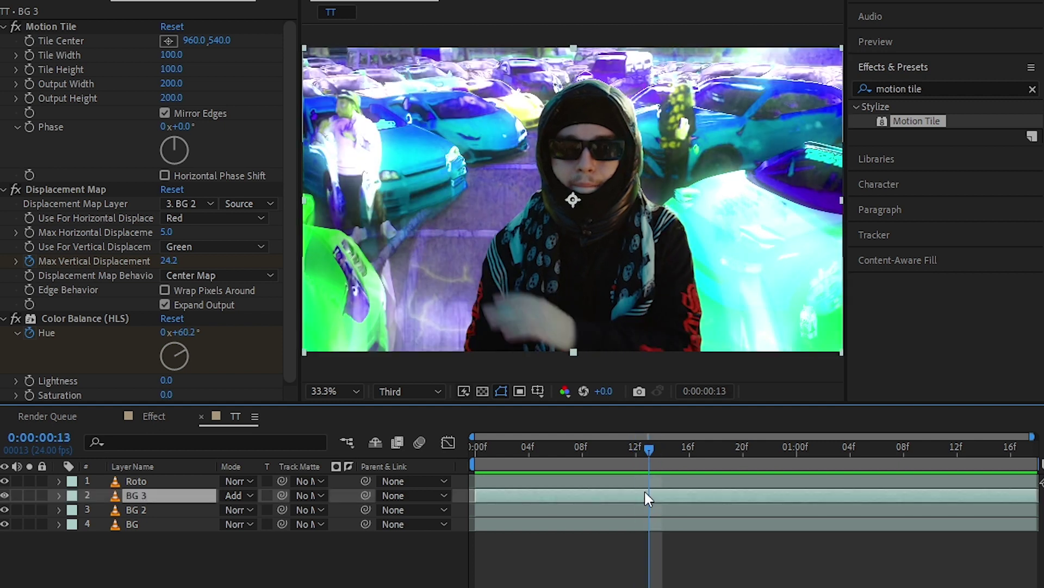
key("t")
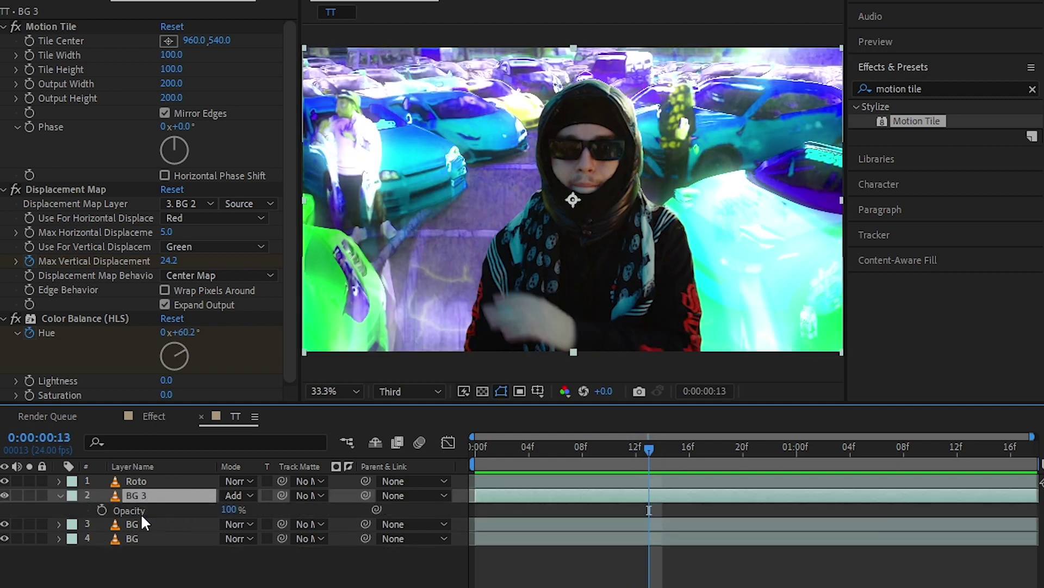
left_click(109, 509)
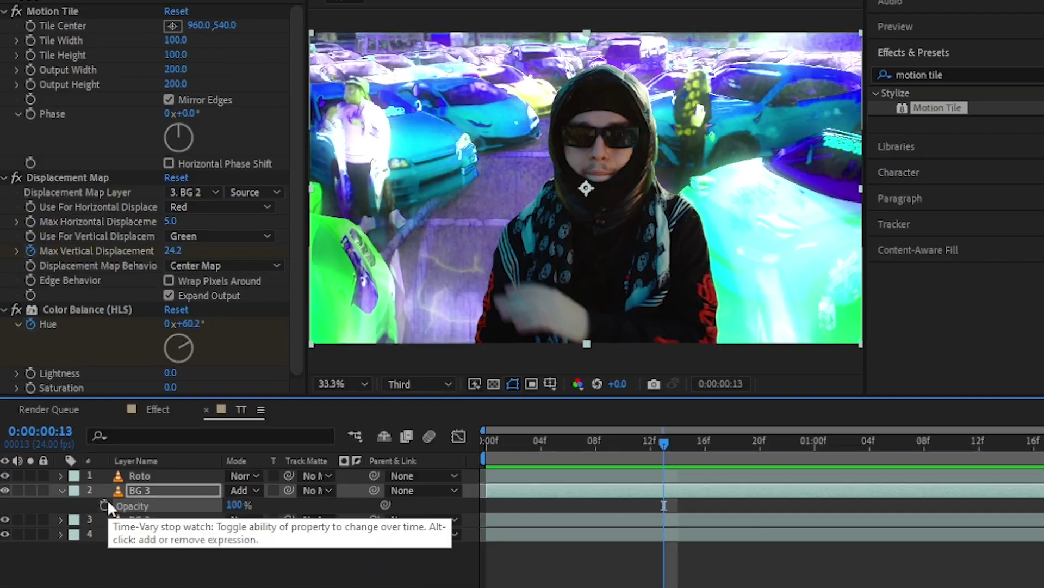
left_click(102, 508)
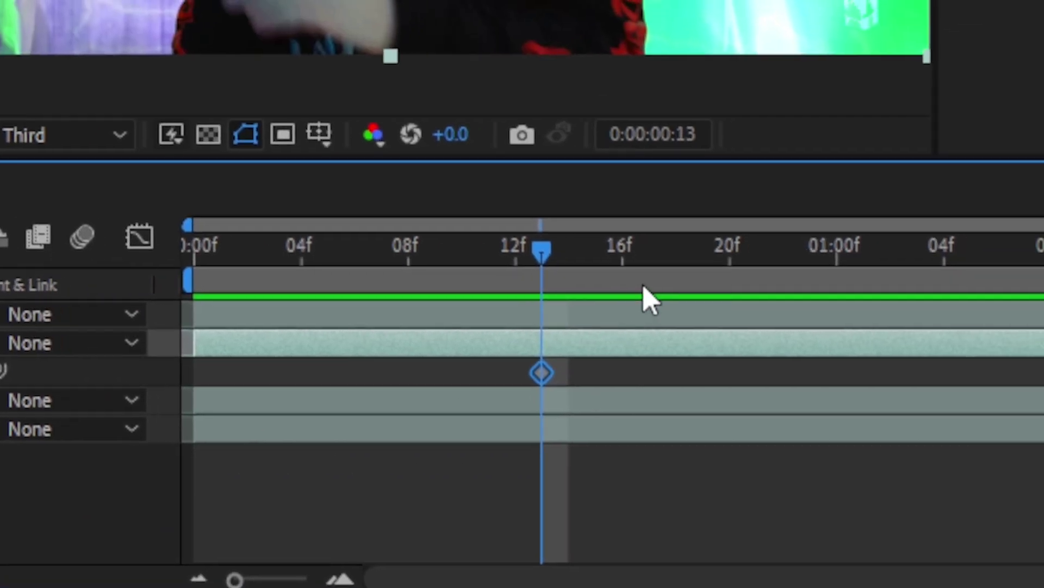
- Set BG 3's Opacity to 0% at frame 20, shift that keyframe a few frames earlier, and scrub through the fade
left_click(641, 285)
left_click(644, 287)
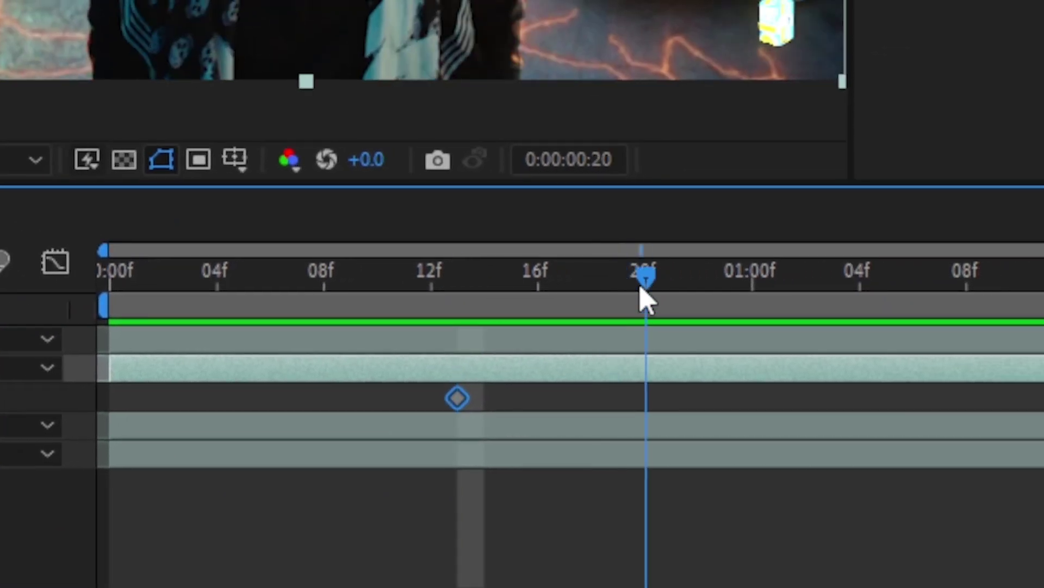
left_click(459, 293)
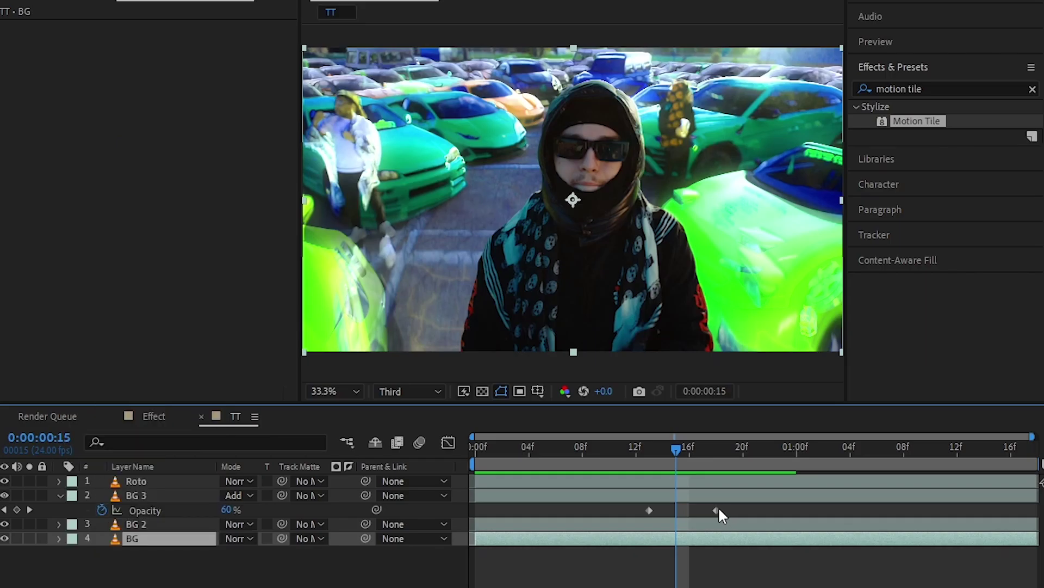
left_click(719, 507)
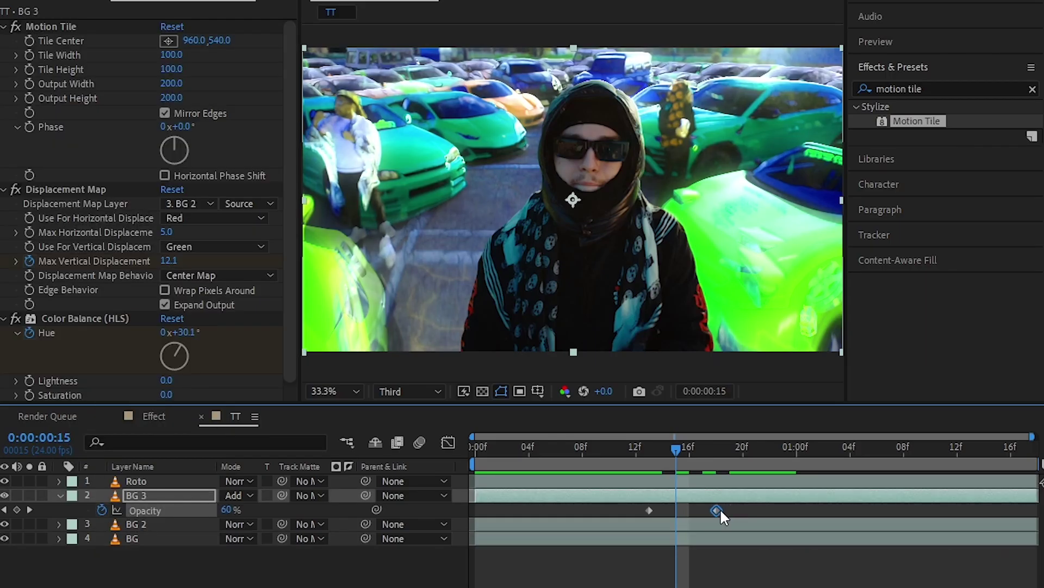
left_click_drag(720, 508, 708, 511)
left_click_drag(691, 450, 539, 490)
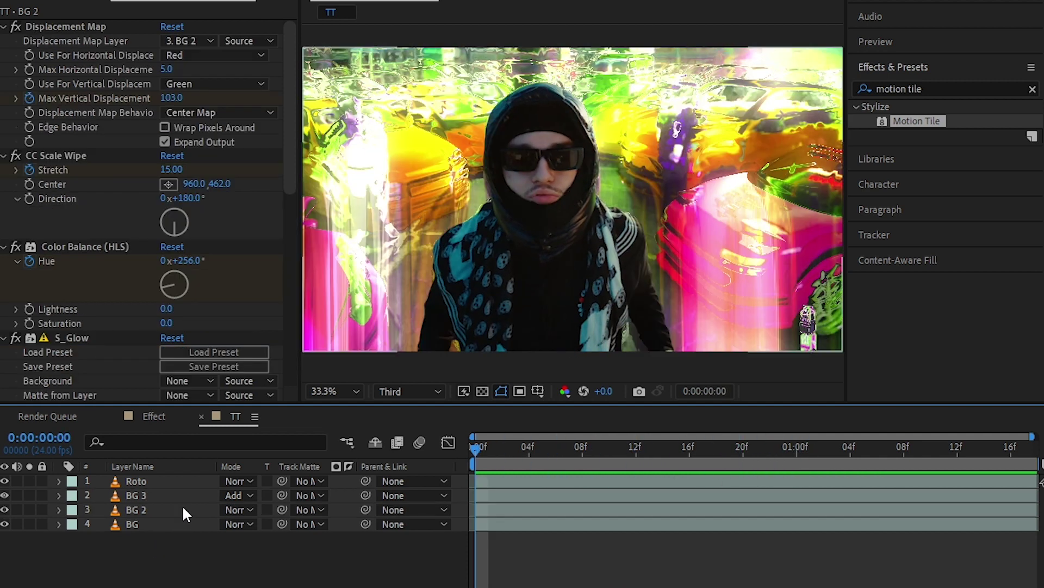
- Reveal BG 2's keyframes and apply Easy Ease to the Max Vertical Displacement and CC Scale Wipe Stretch keyframes
left_click(181, 506)
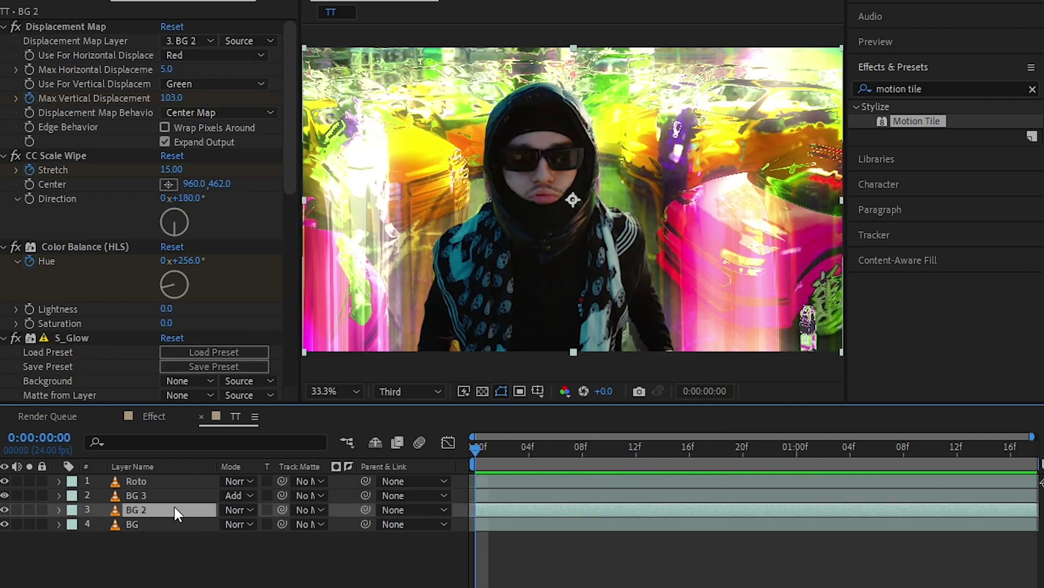
key("u")
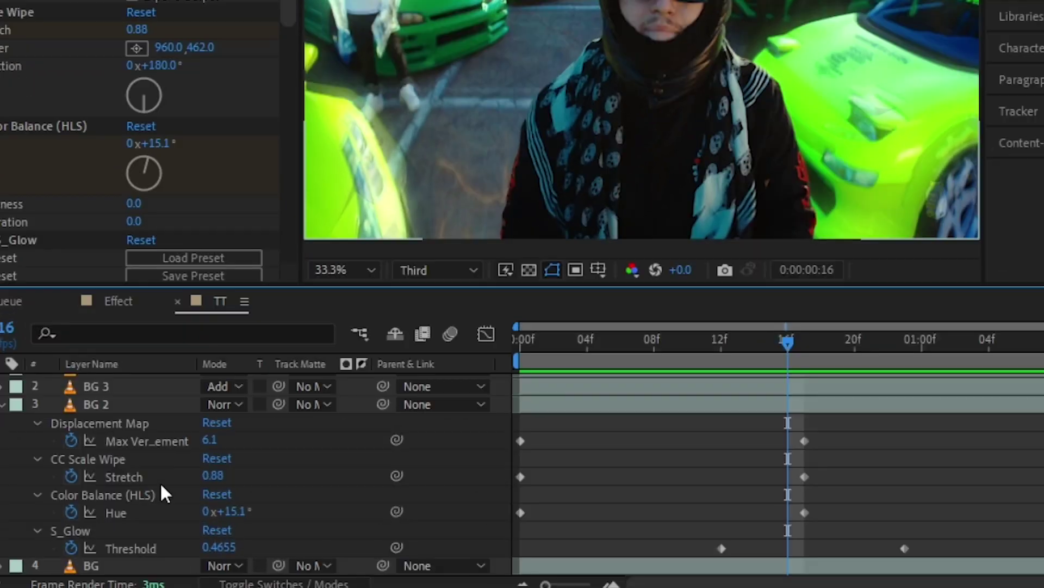
left_click_drag(885, 434, 494, 482)
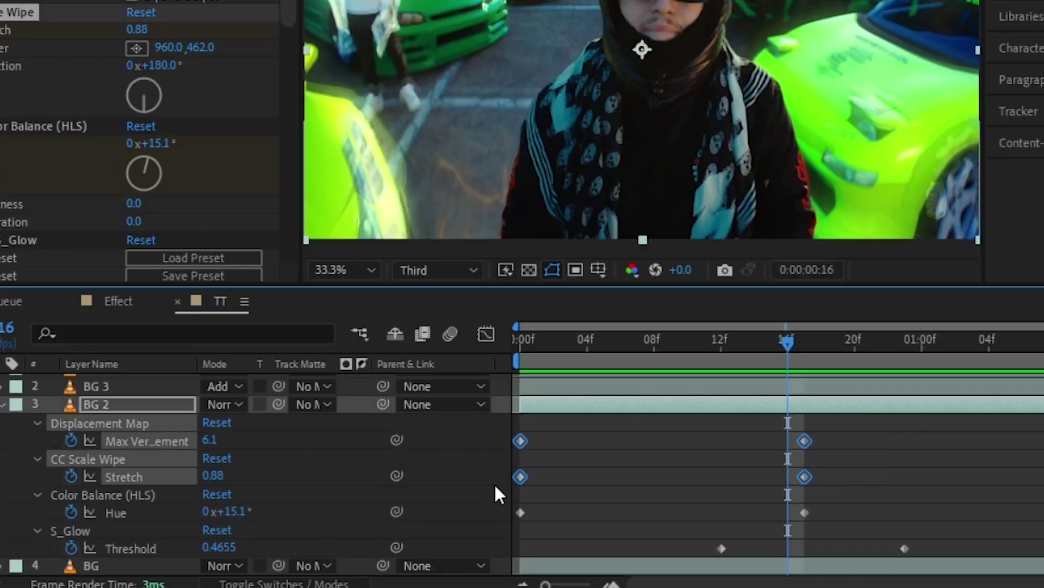
key("F9")
left_click(626, 435)
left_click_drag(738, 348, 784, 364)
- Shape BG 2's Max Vertical Displacement curve in the Graph Editor into a steep early drop with a long ease-out by extending both keyframe handles
left_click_drag(868, 418, 748, 446)
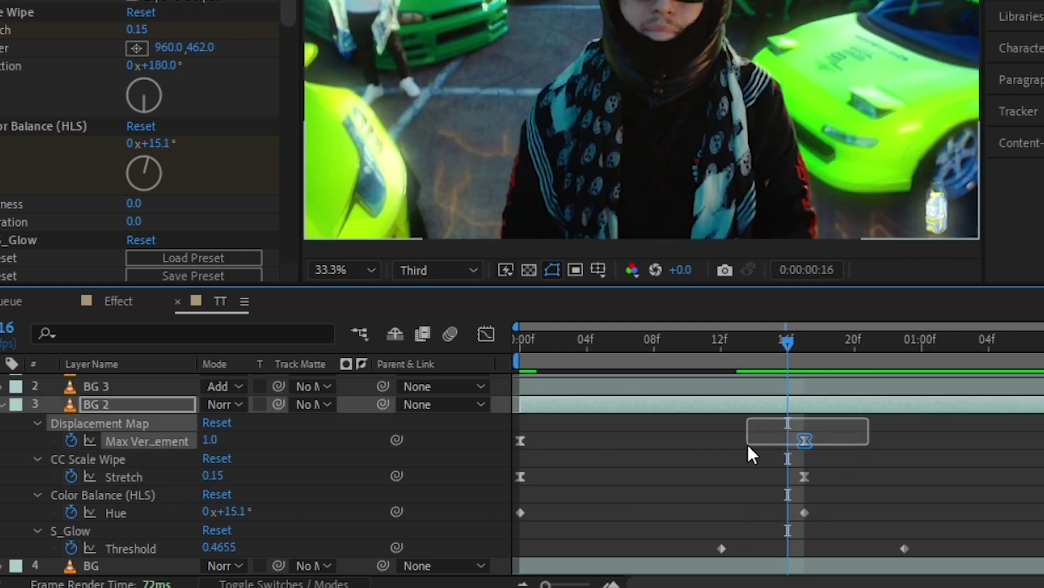
left_click_drag(506, 444, 506, 443)
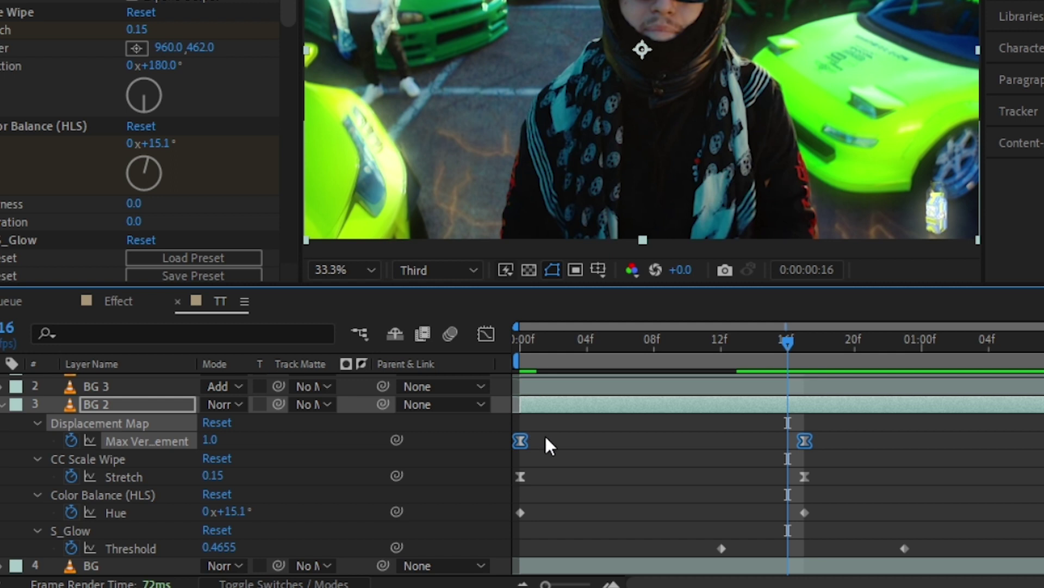
left_click(486, 334)
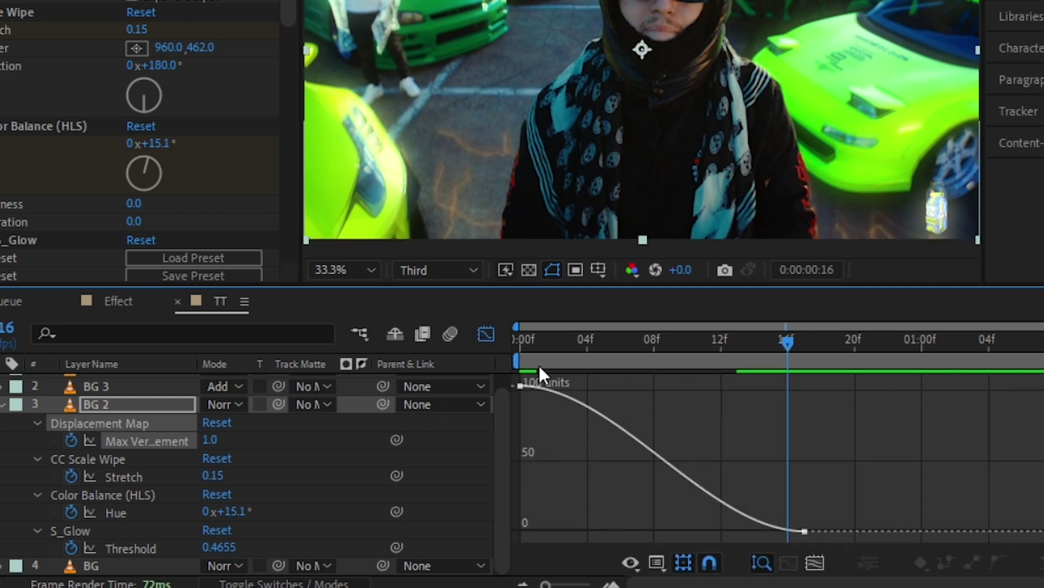
left_click(698, 504)
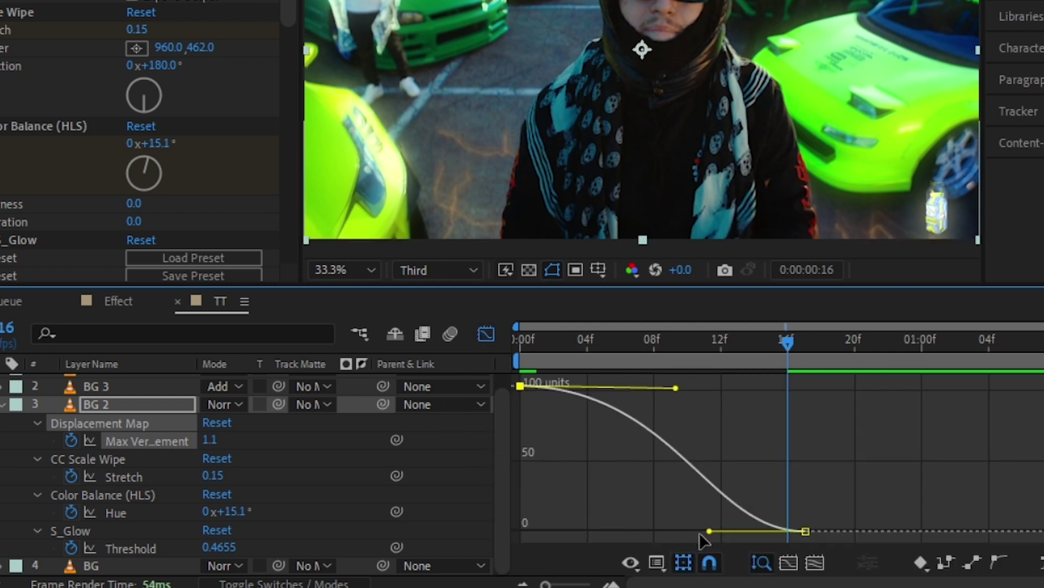
left_click_drag(623, 538, 528, 530)
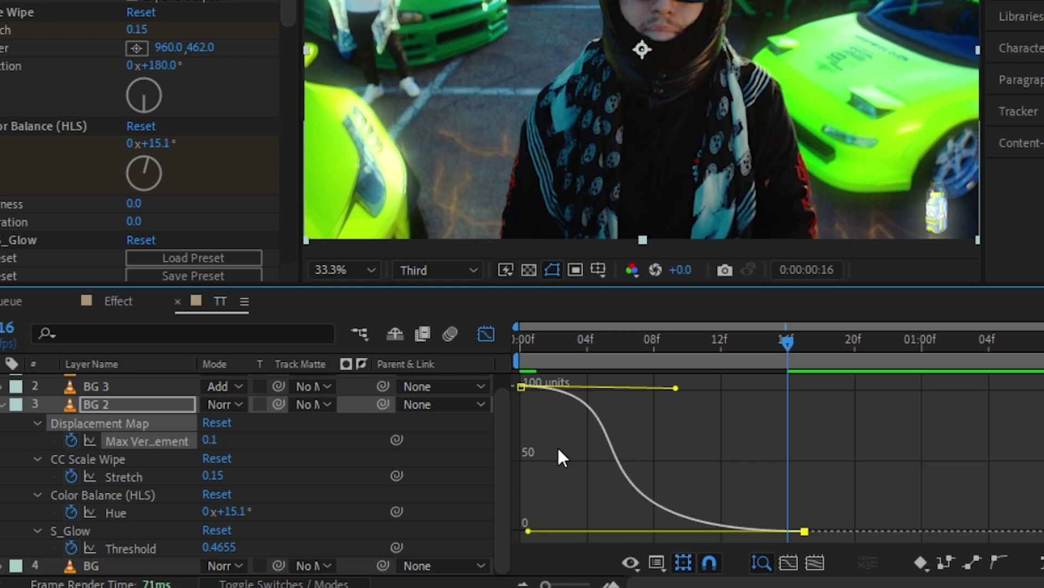
left_click_drag(643, 360, 695, 388)
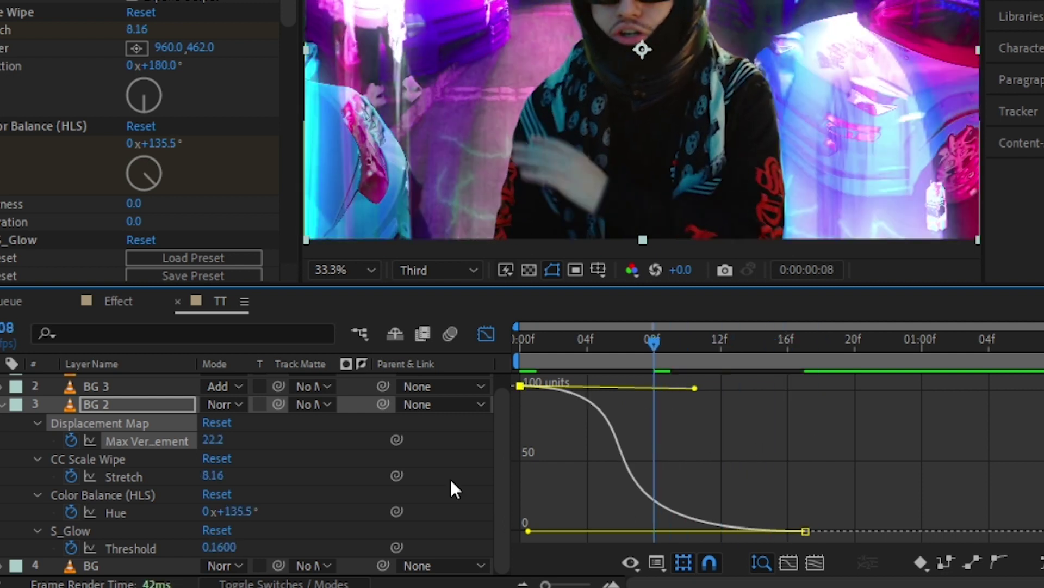
left_click(487, 333)
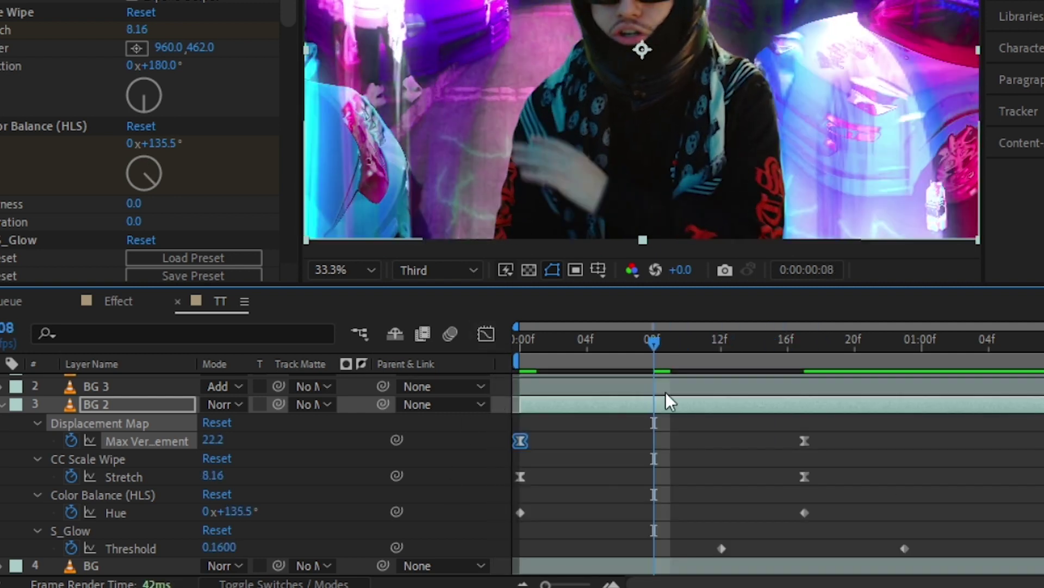
- Give BG 2's CC Scale Wipe Stretch curve the same steep early drop and long ease-out in the Graph Editor, and preview the animation
left_click_drag(890, 468, 957, 469)
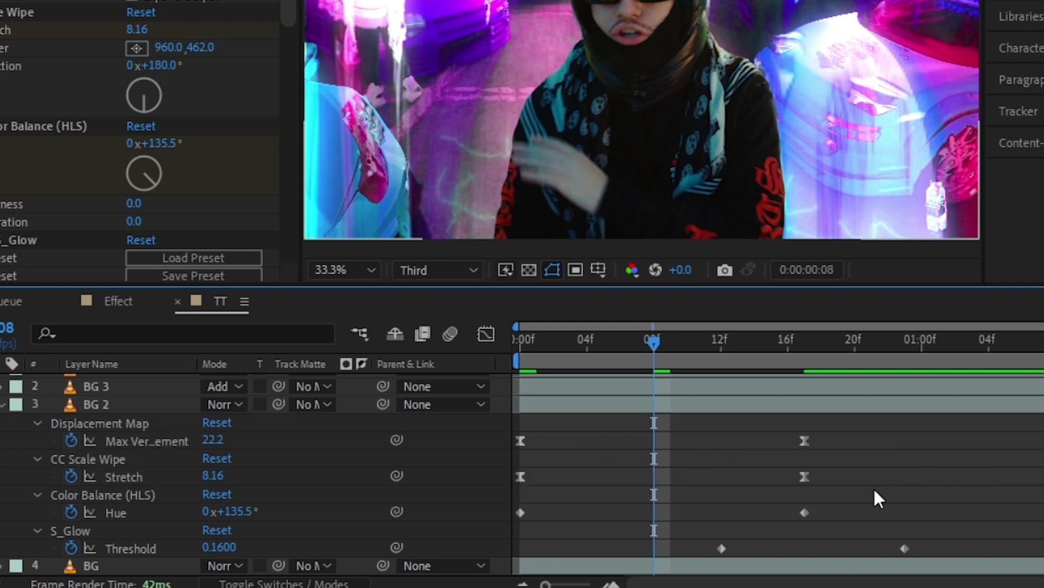
left_click_drag(843, 482, 494, 488)
left_click(486, 334)
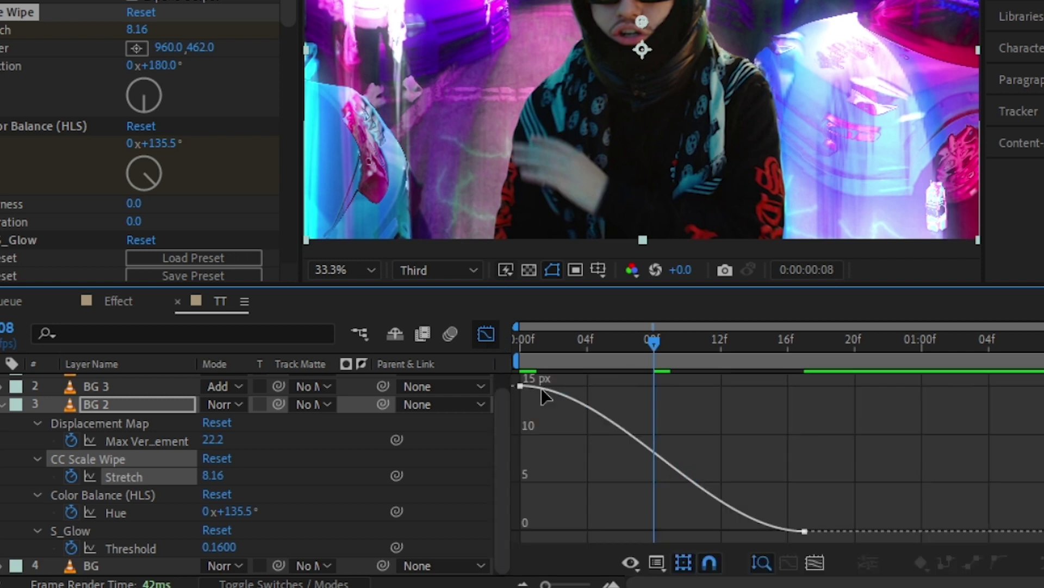
left_click(577, 396)
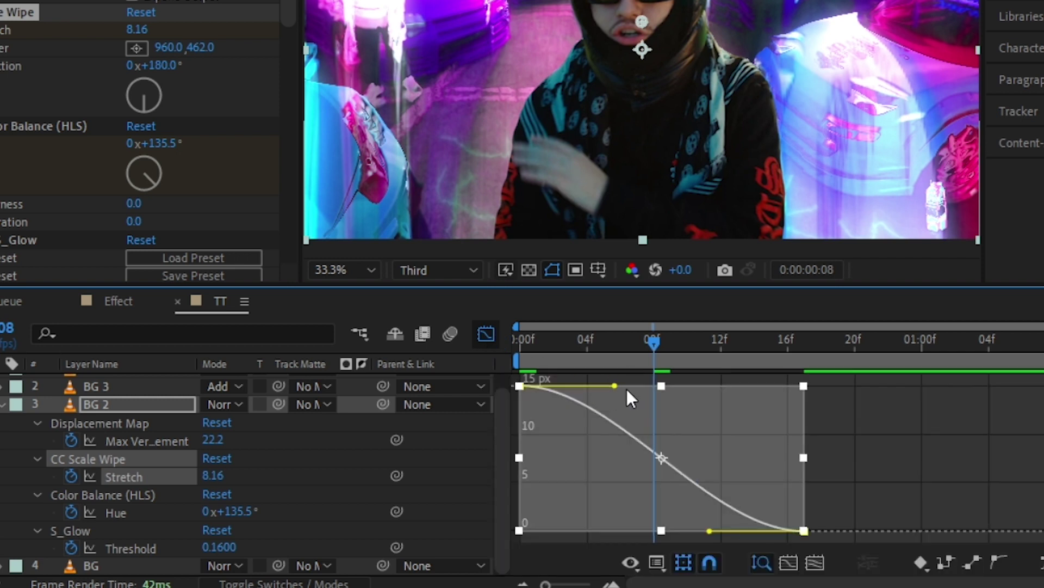
left_click_drag(615, 385, 671, 388)
left_click_drag(709, 530, 547, 529)
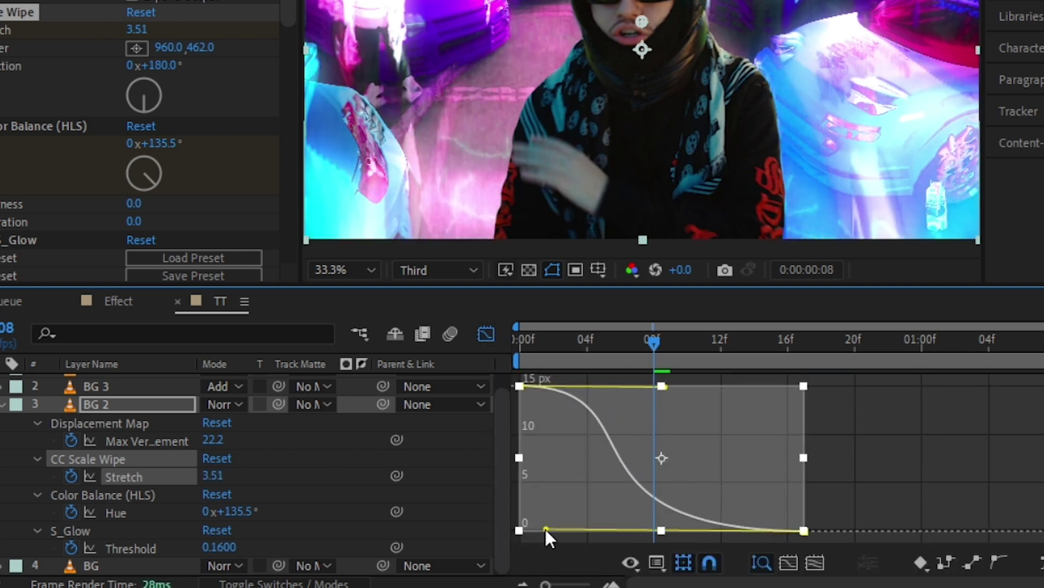
key("space")
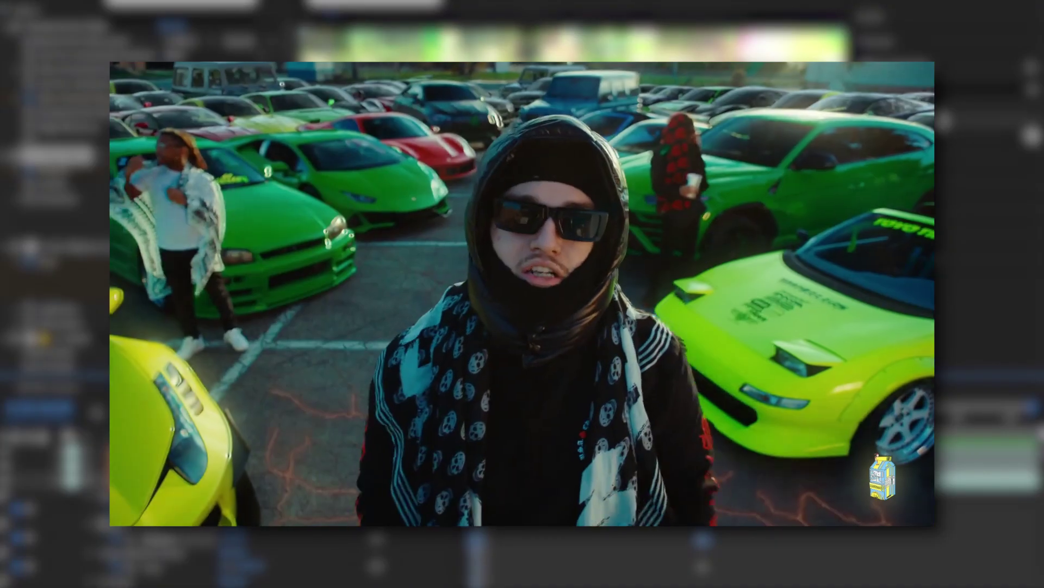